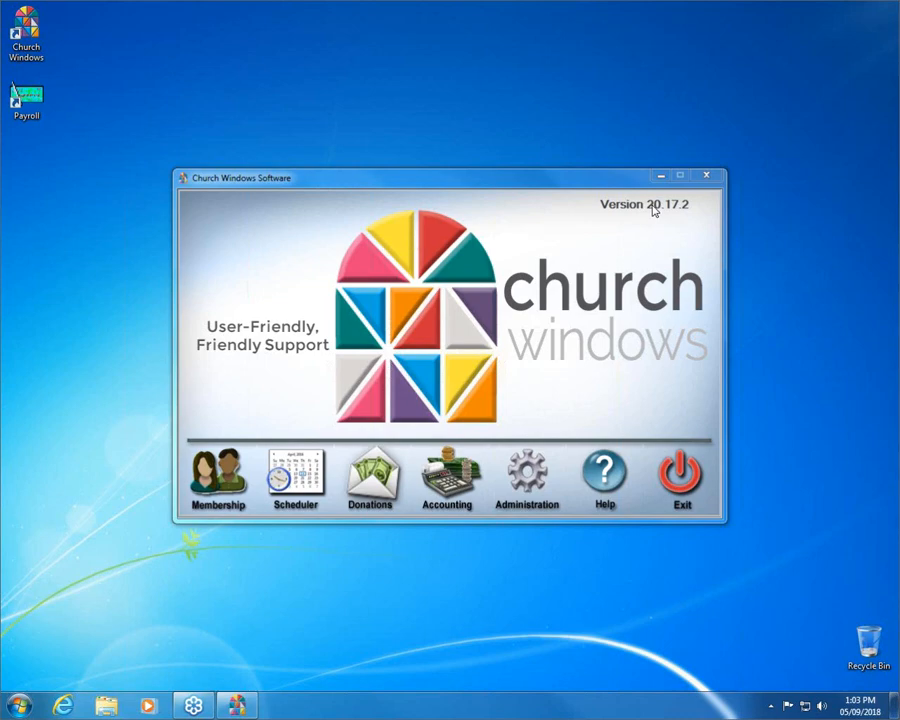
Open the Donations module, bring up the donation browser and enlarge it to fill the module window.
left_click(380, 472)
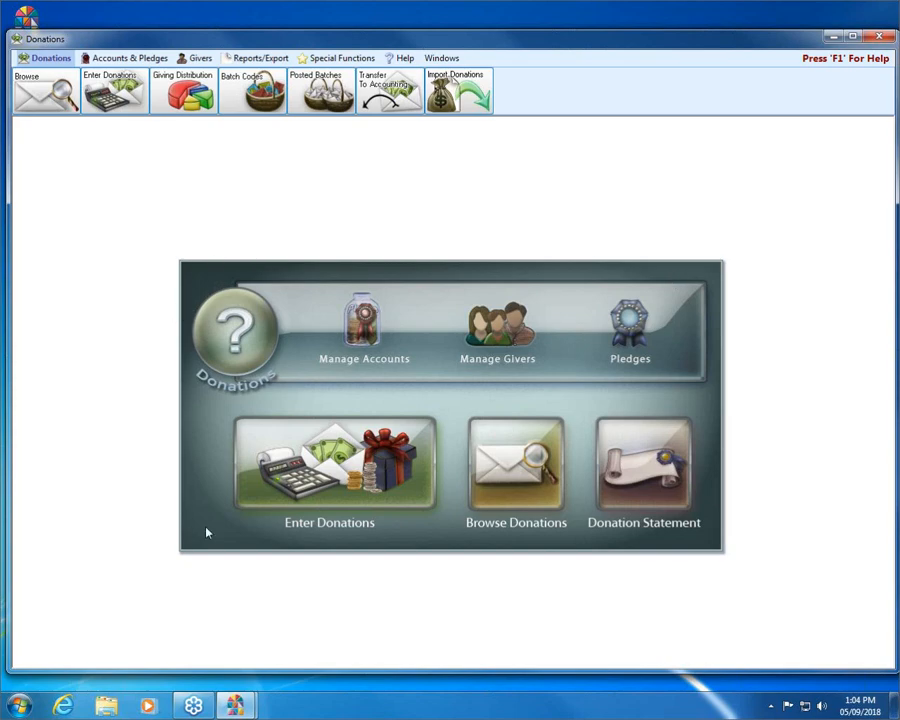
left_click(515, 474)
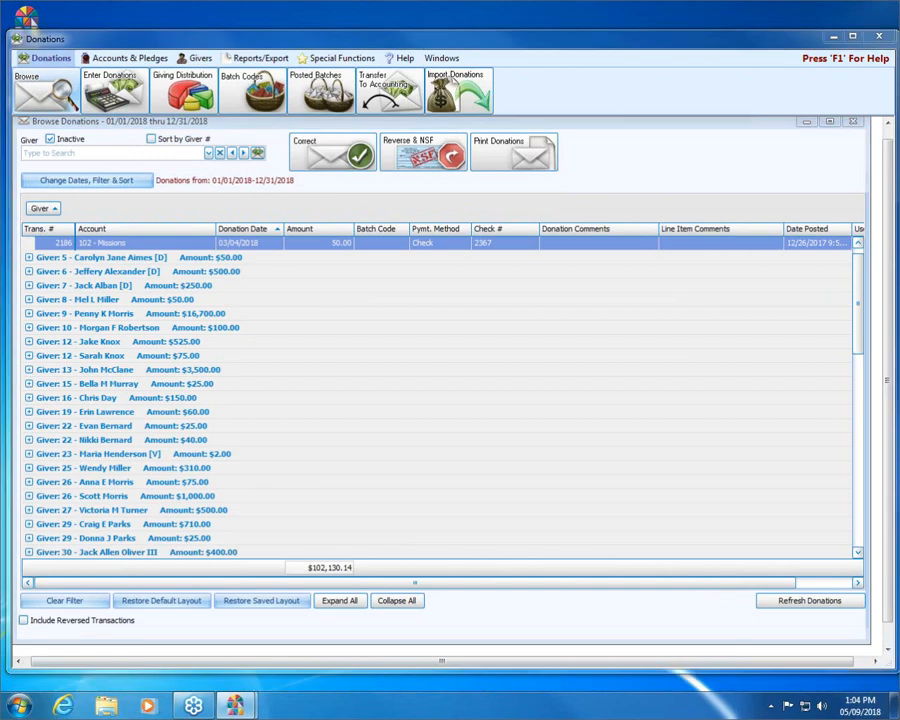
left_click(852, 121)
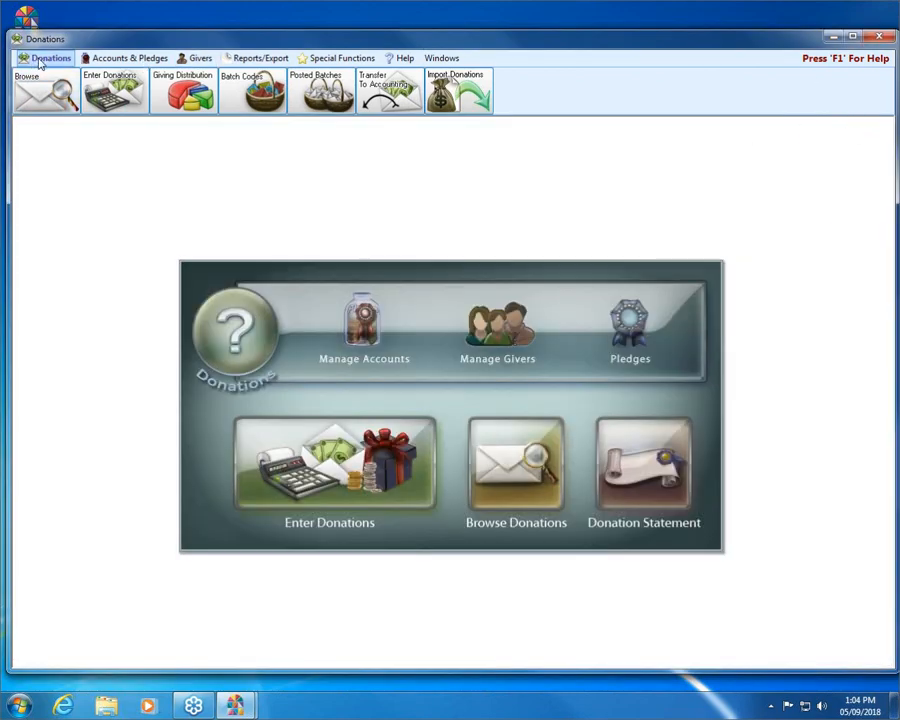
left_click(40, 90)
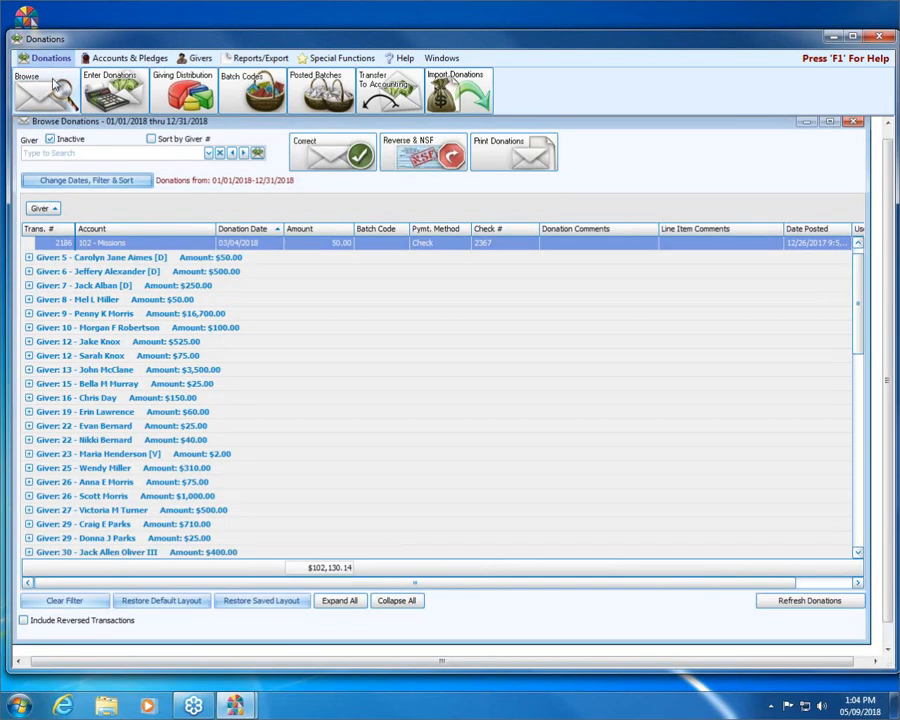
left_click(829, 122)
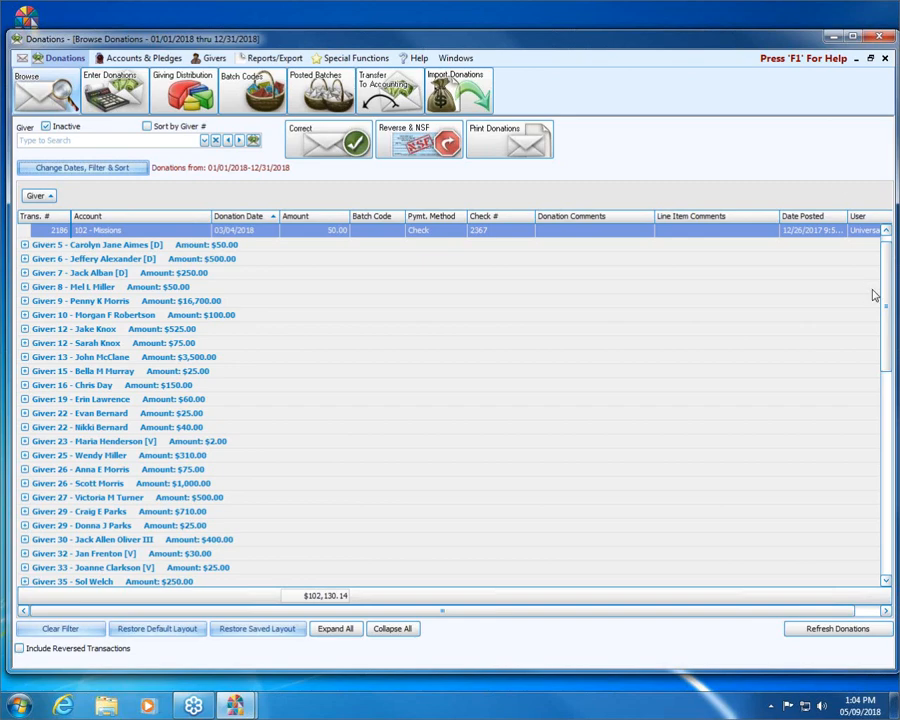
scroll(416, 305, "up", 1)
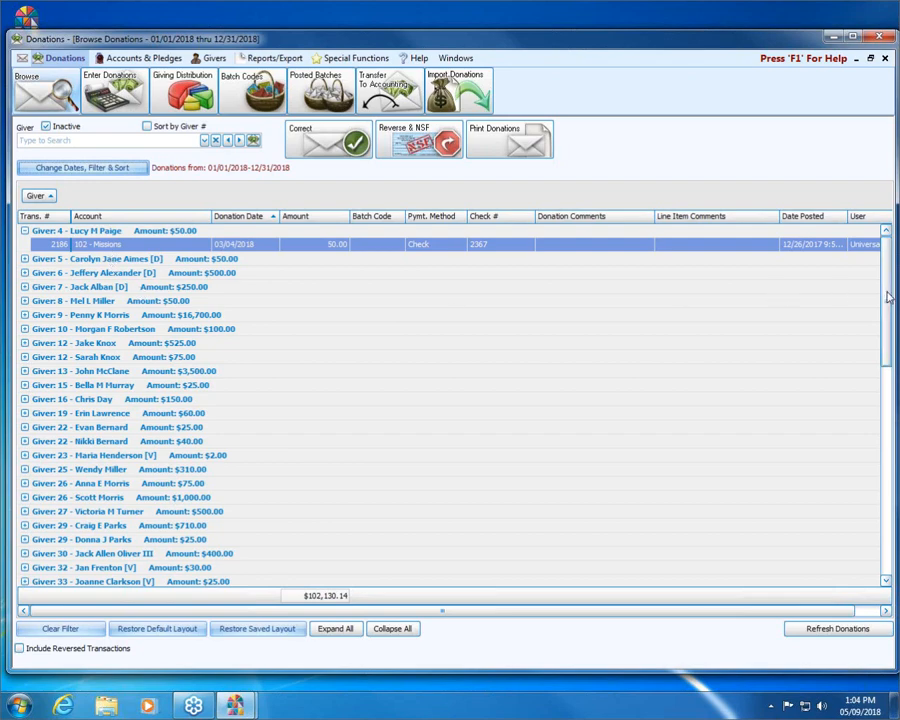
left_click_drag(888, 296, 888, 337)
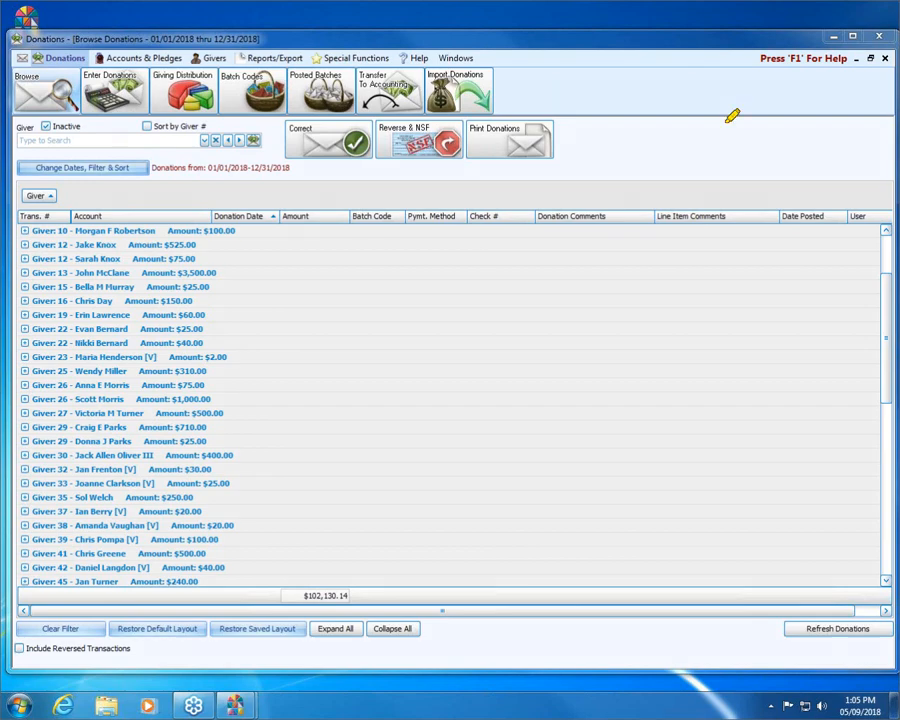
Review the browser's donation date range and its date, filter and sort options, leaving them as they are.
left_click_drag(152, 166, 291, 168)
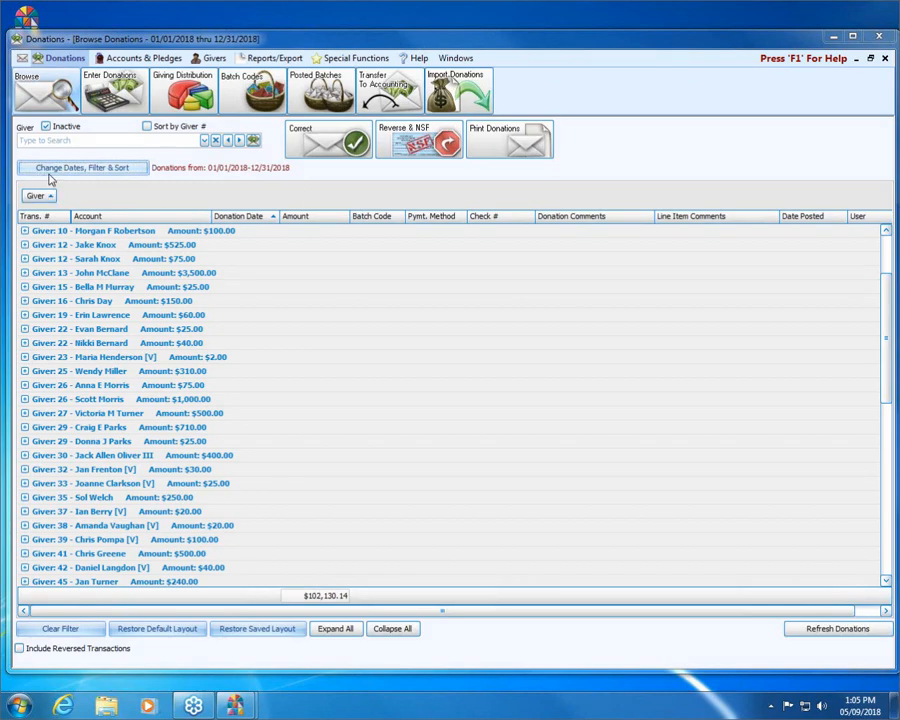
left_click(138, 170)
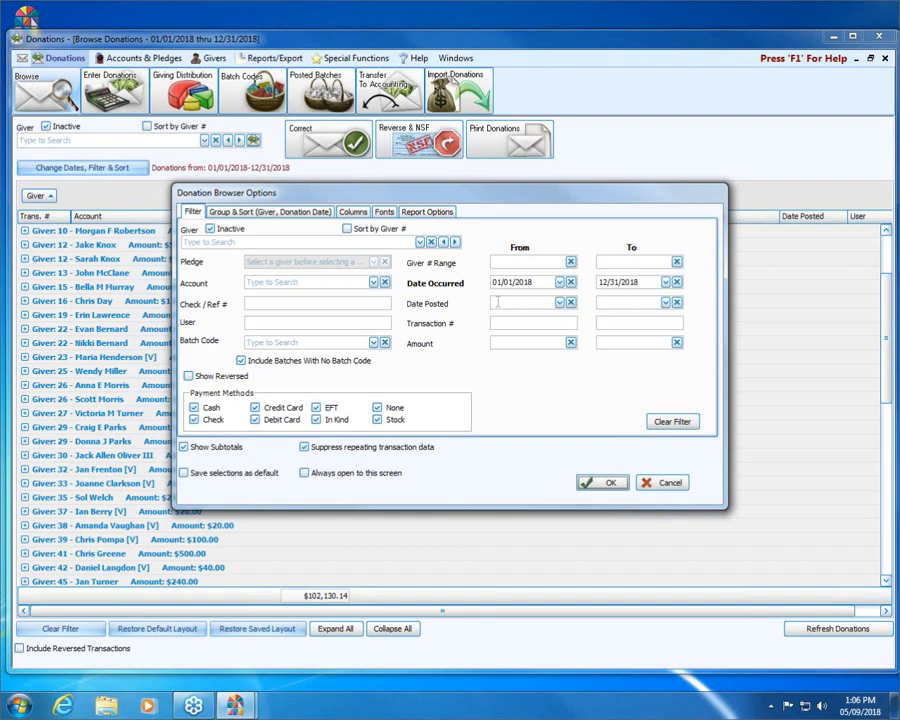
left_click(662, 482)
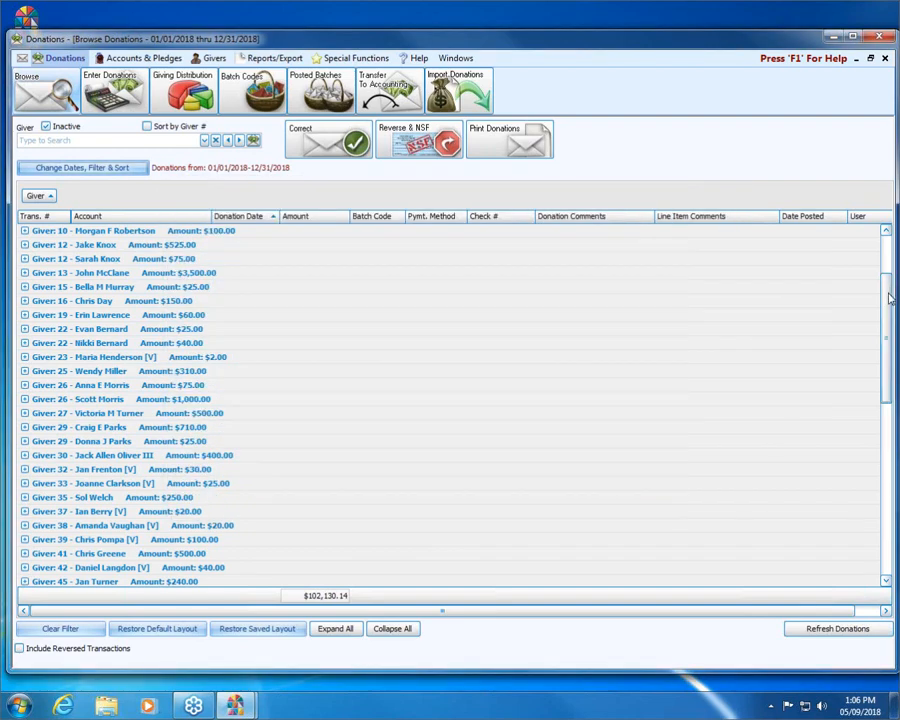
Expand the donation details of the four givers listed directly below the first giver.
left_click_drag(890, 298, 886, 238)
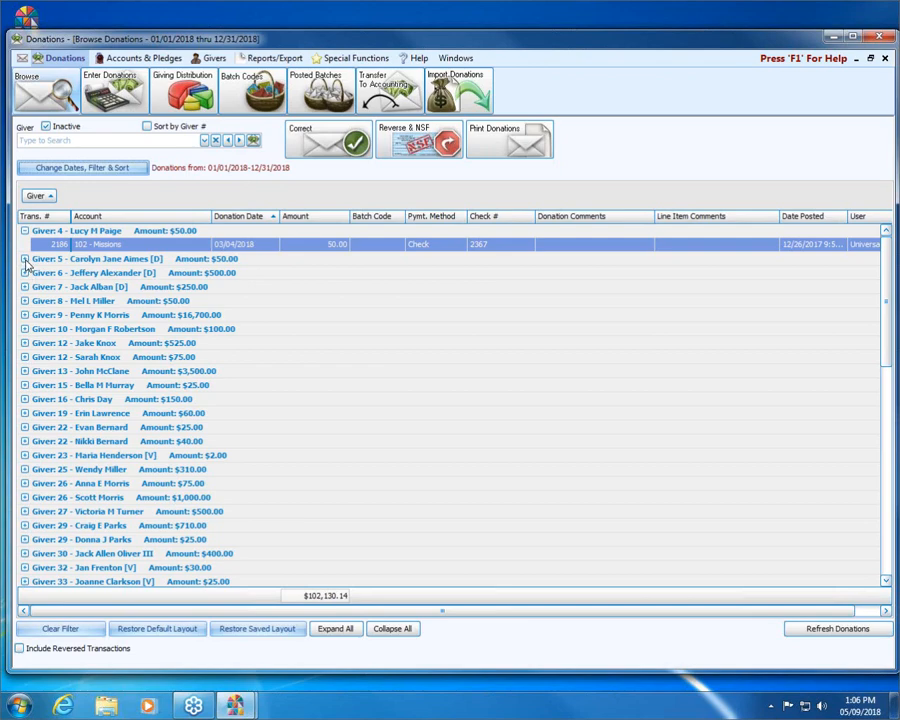
left_click(24, 259)
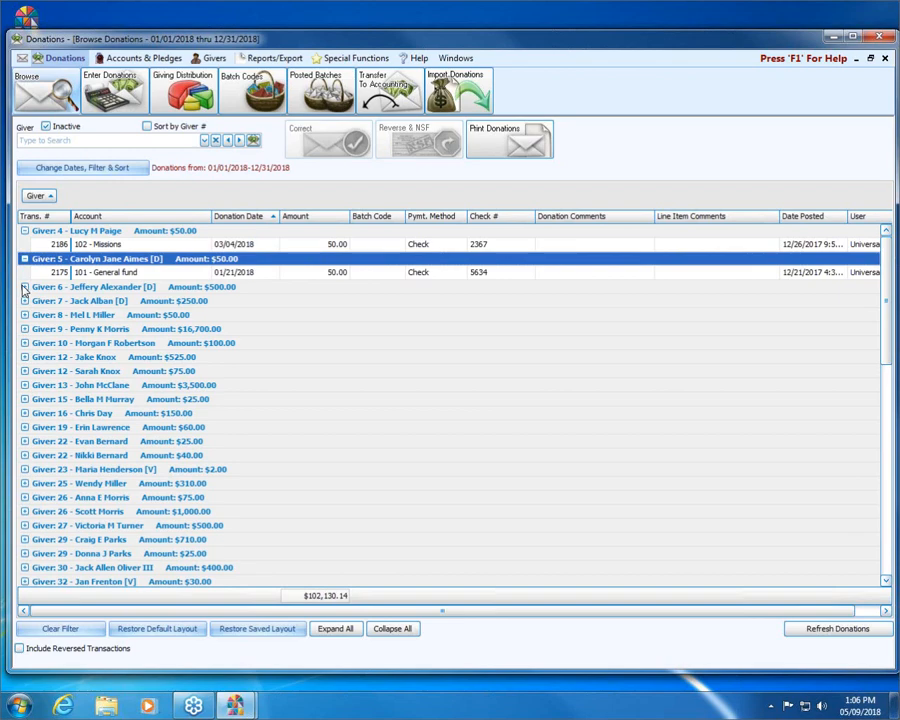
left_click(24, 287)
left_click(24, 343)
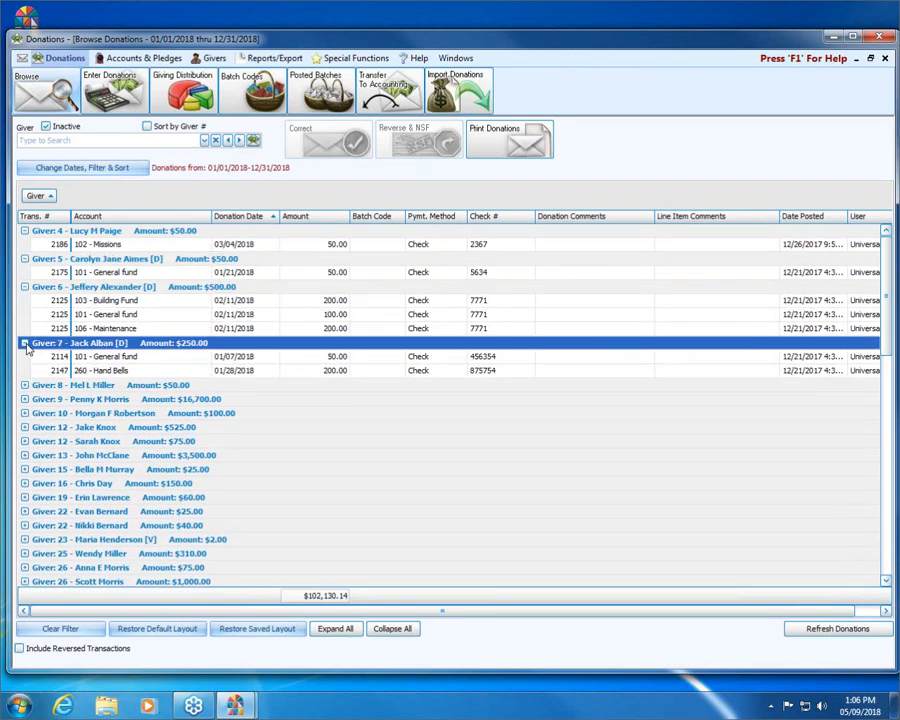
left_click(24, 385)
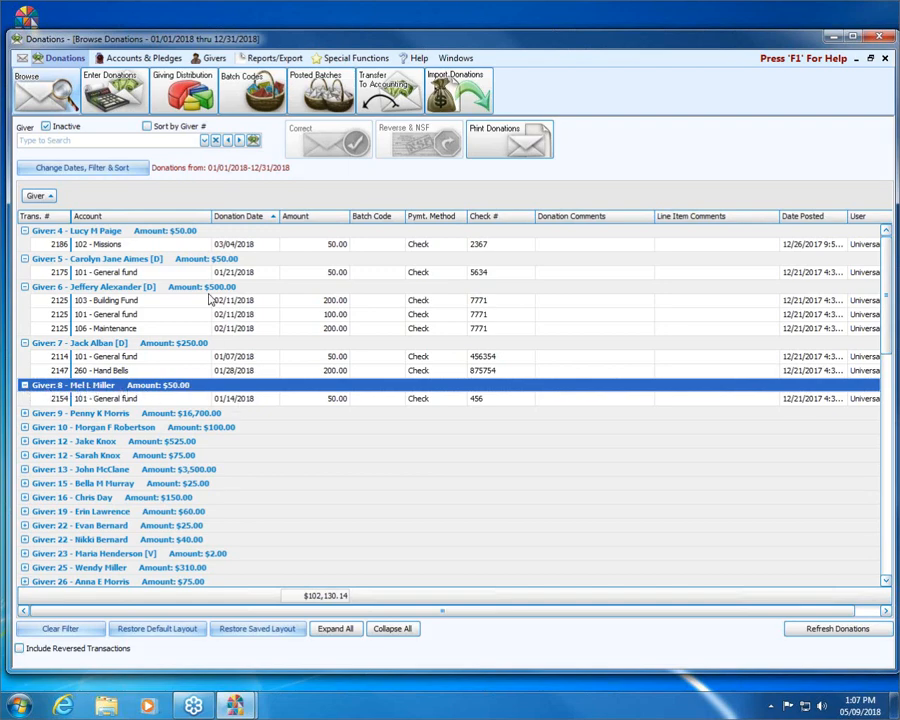
Select the 200.00 Building Fund line dated 02/11/2018 and examine its columns through to the User column.
left_click(143, 300)
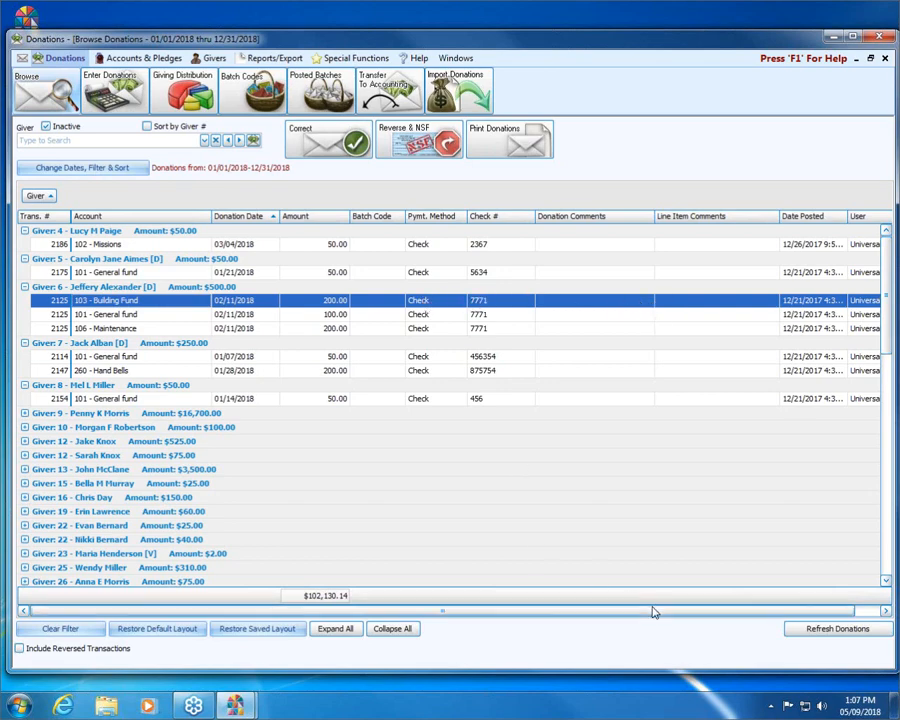
left_click_drag(661, 613, 738, 616)
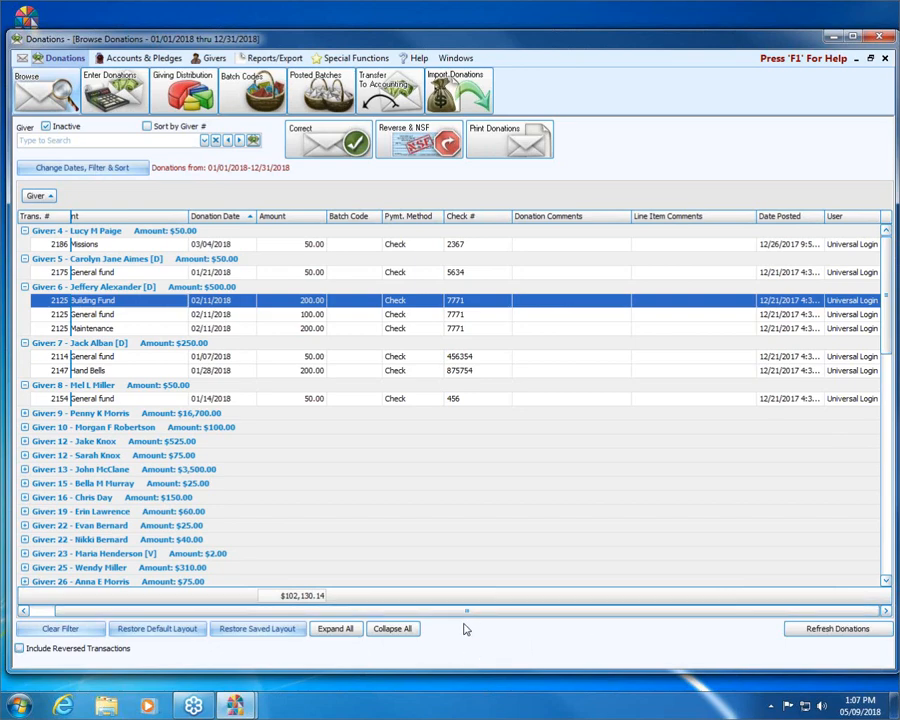
left_click_drag(472, 612, 297, 614)
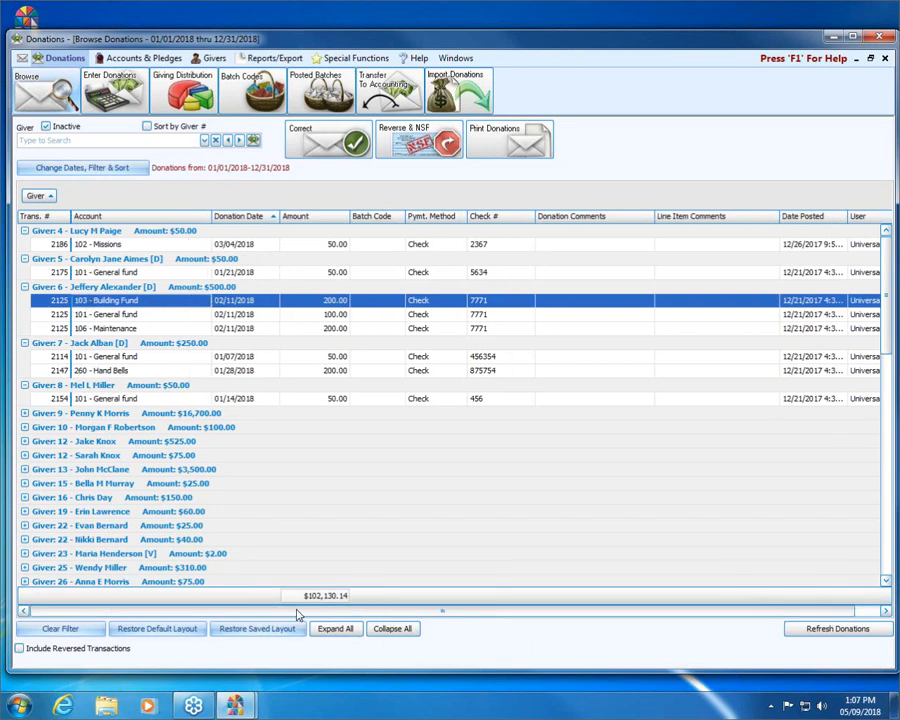
Filter the donation list to the giver with the three-line donation by searching for the giver's first name.
left_click(90, 140)
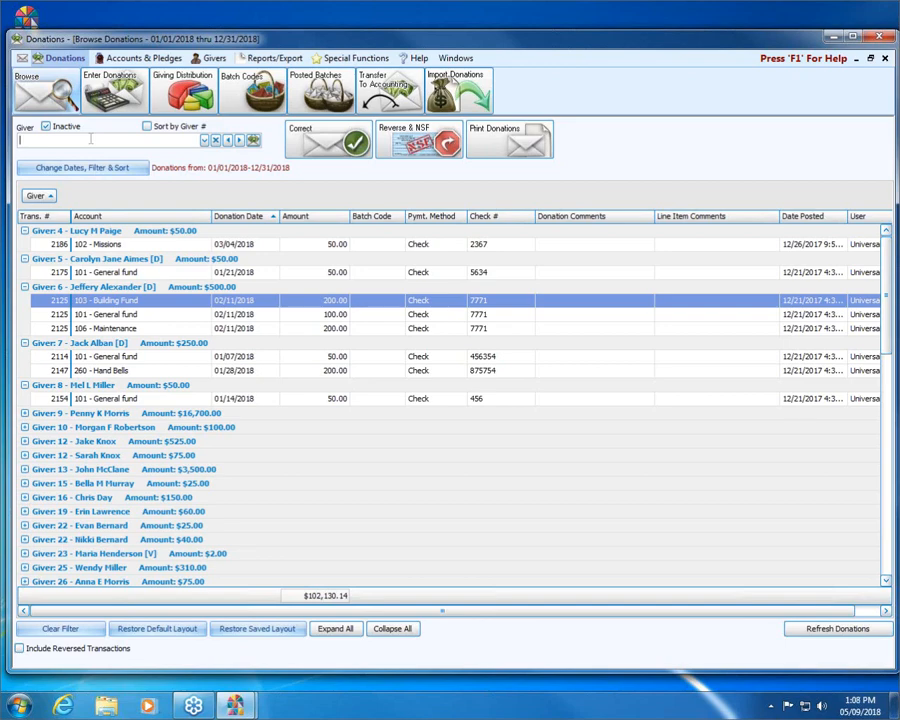
type("jeff")
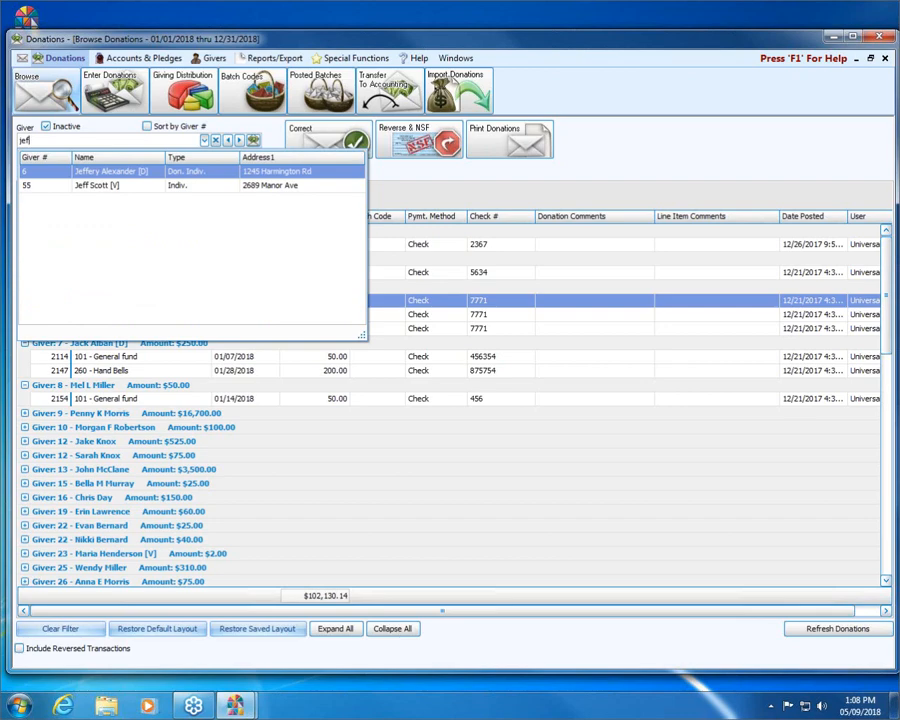
key("Return")
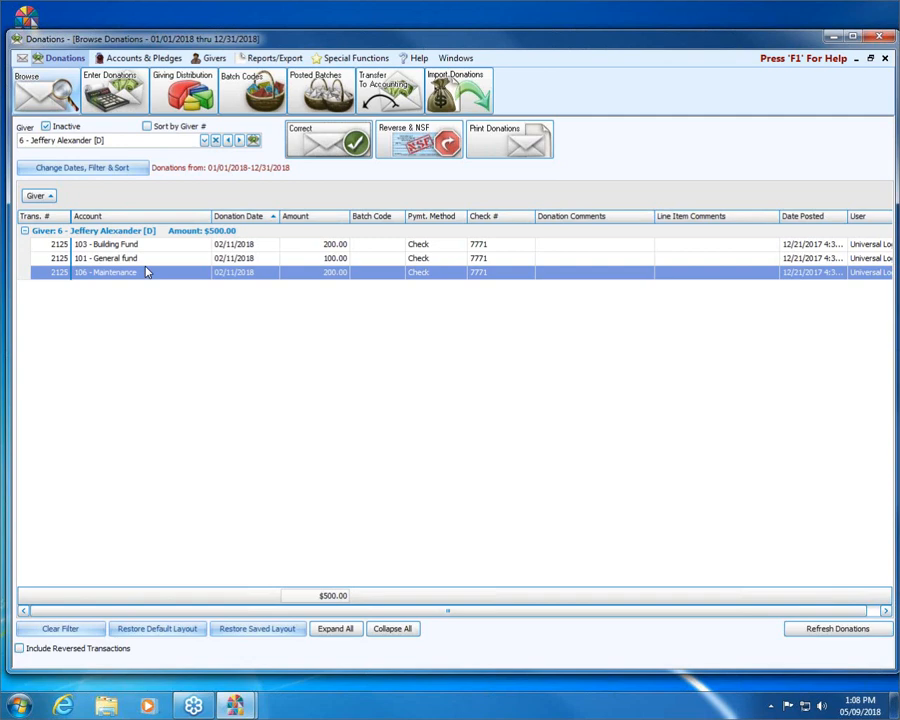
Compare the giver lookup list with inactive givers included and excluded, then include inactive givers again.
left_click(46, 127)
left_click(206, 141)
left_click_drag(358, 176, 361, 195)
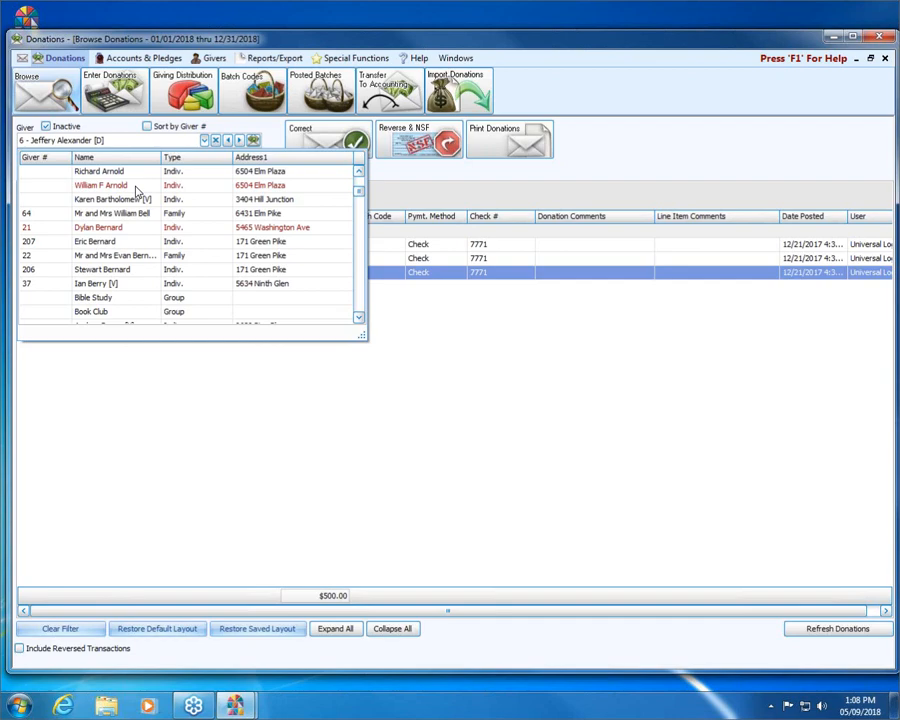
left_click(45, 127)
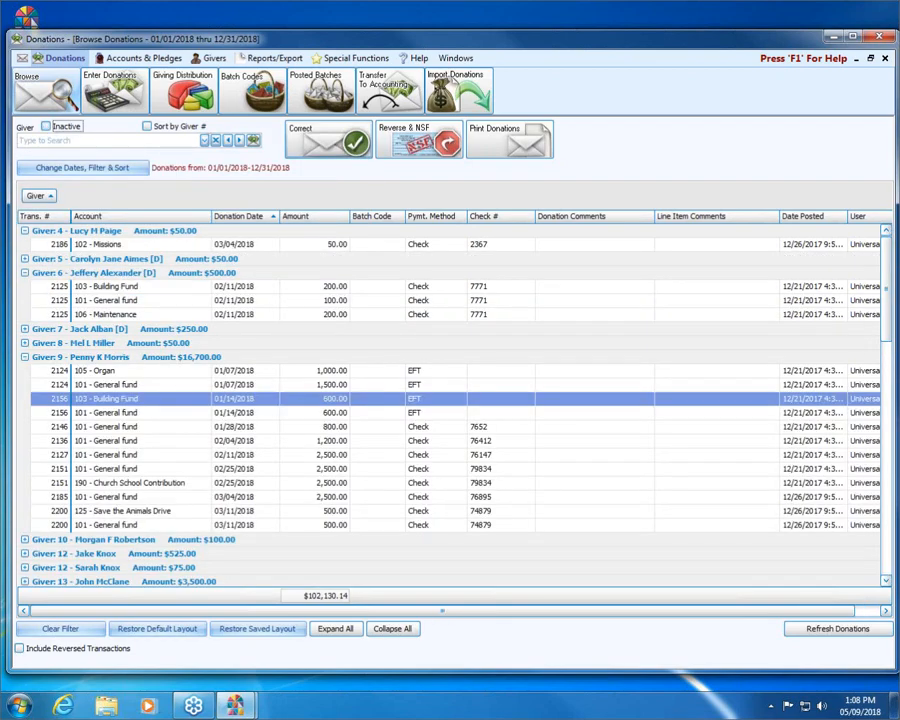
left_click(204, 142)
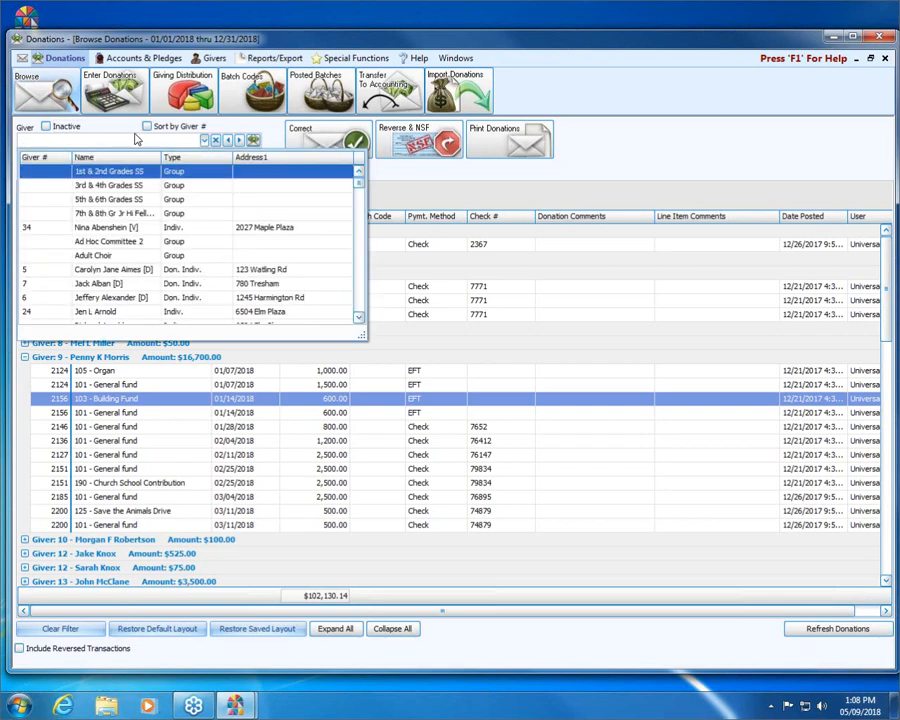
left_click(45, 129)
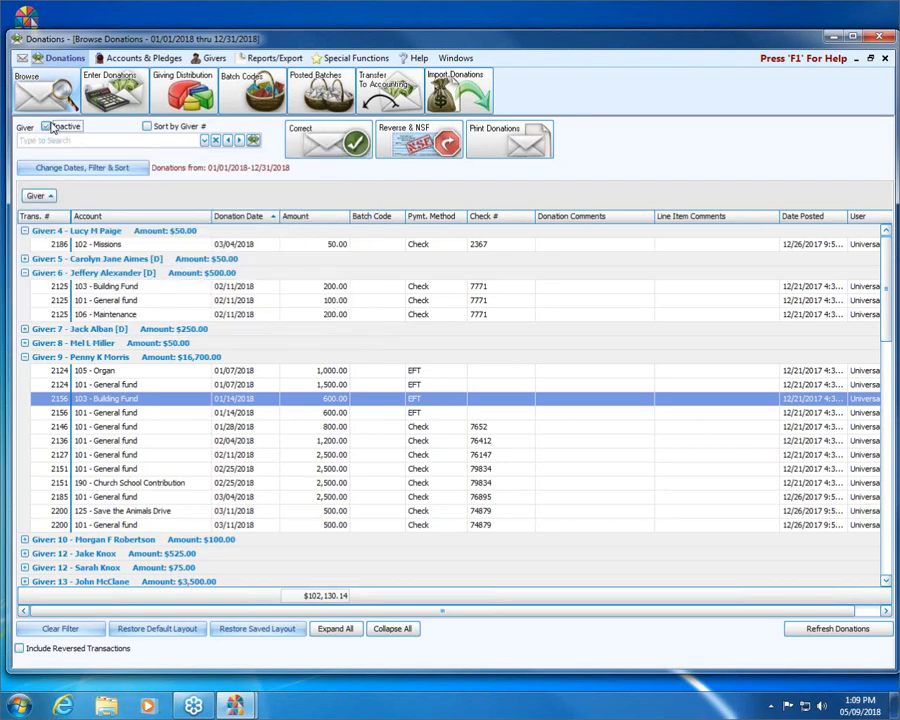
Collapse the details of the first giver and the $16,700.00 giver, and select the giver with the three-line $500.00 donation.
left_click(24, 357)
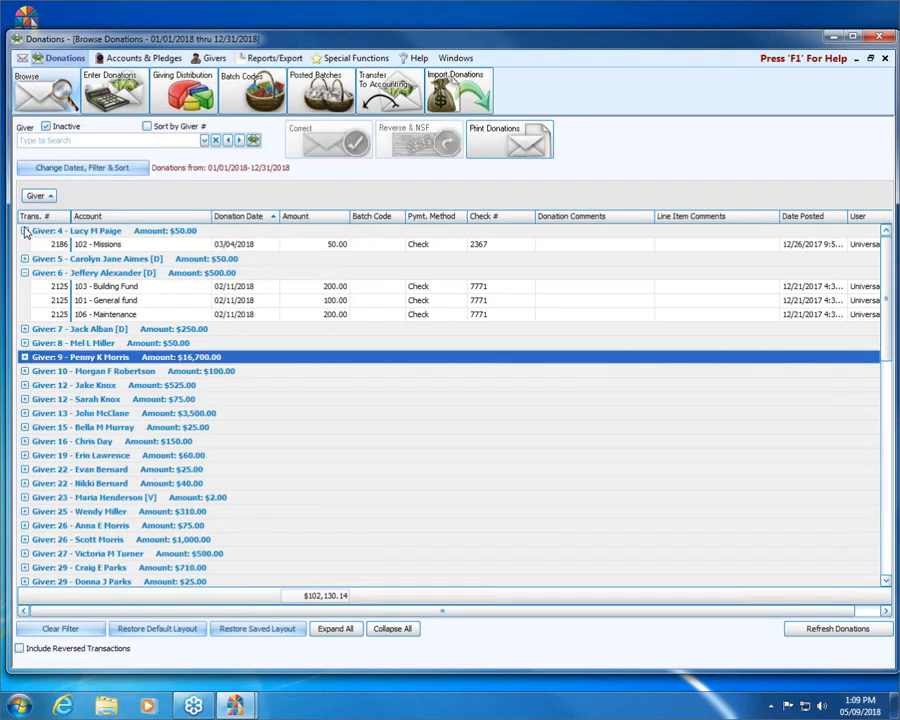
left_click(24, 231)
left_click(161, 274)
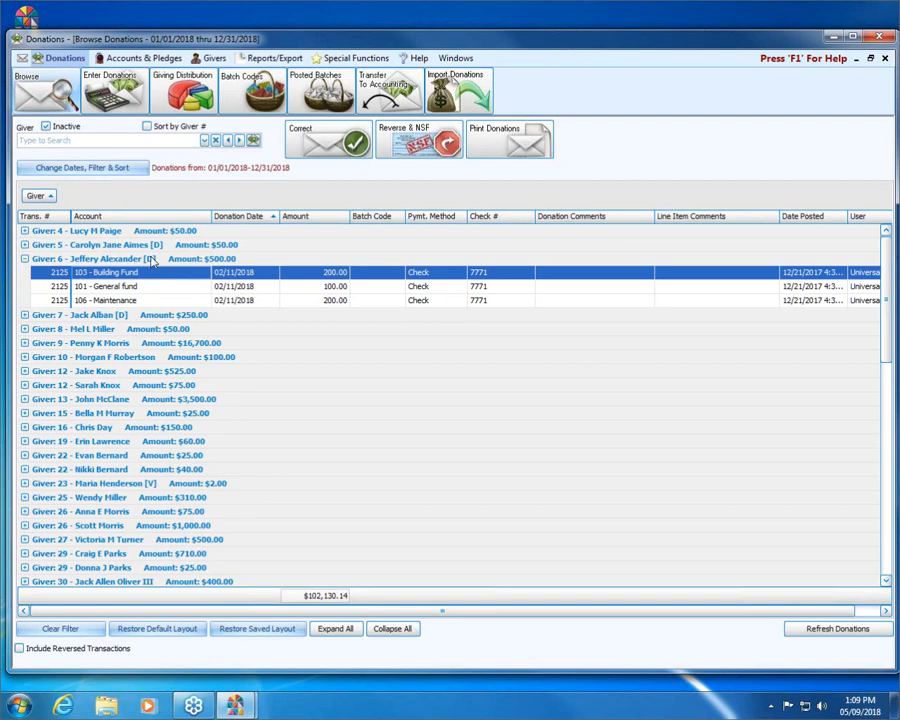
left_click(111, 259)
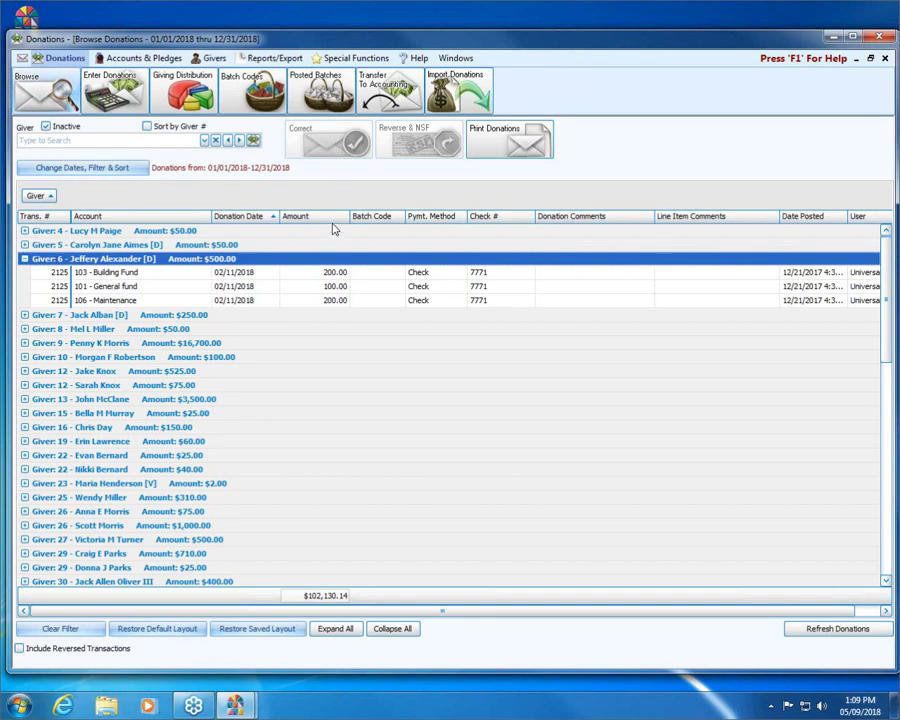
Open the 02/11/2018 Building Fund donation for correction, and move and enlarge the correction window to show all its lines.
left_click(287, 273)
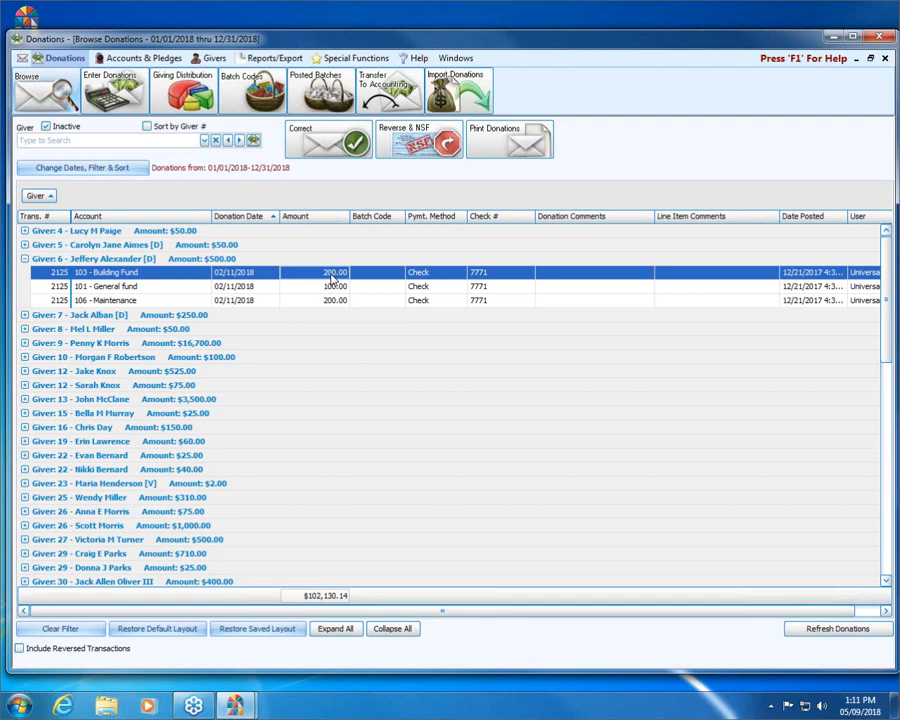
left_click(307, 148)
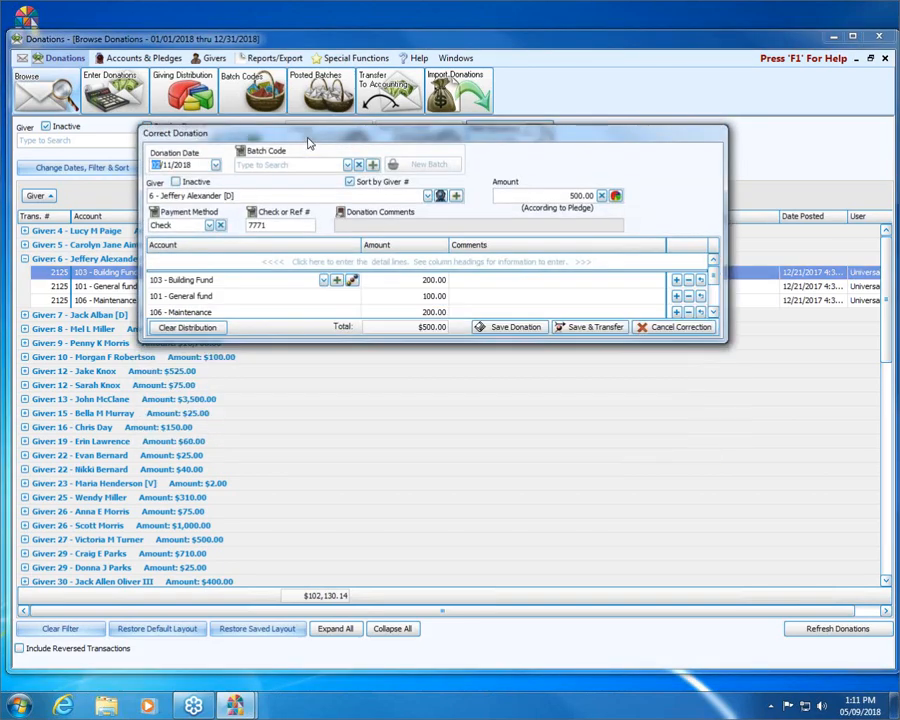
left_click_drag(309, 143, 306, 237)
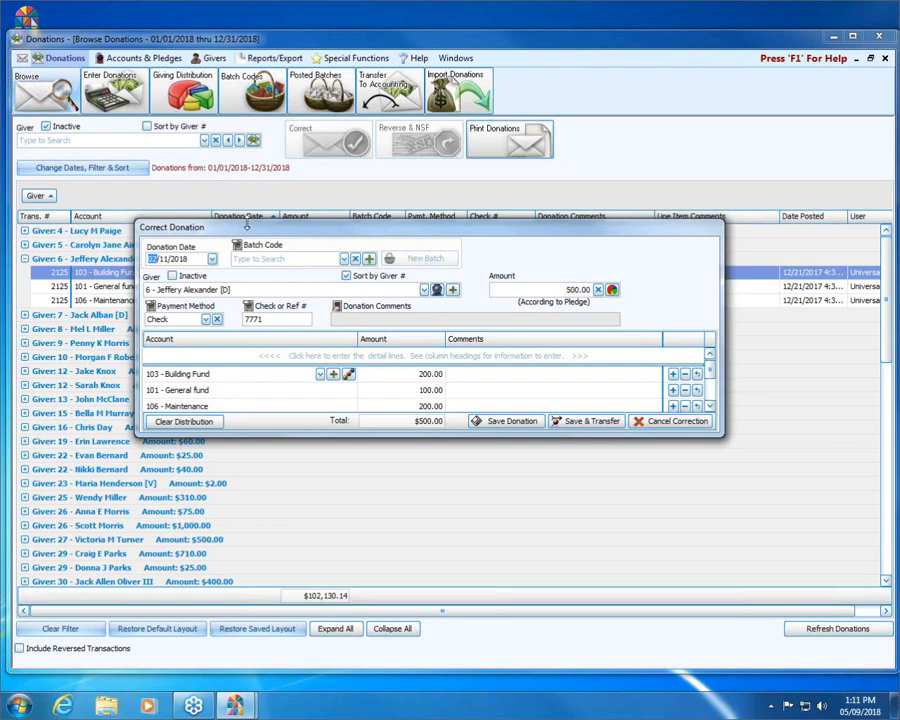
left_click_drag(250, 213, 249, 195)
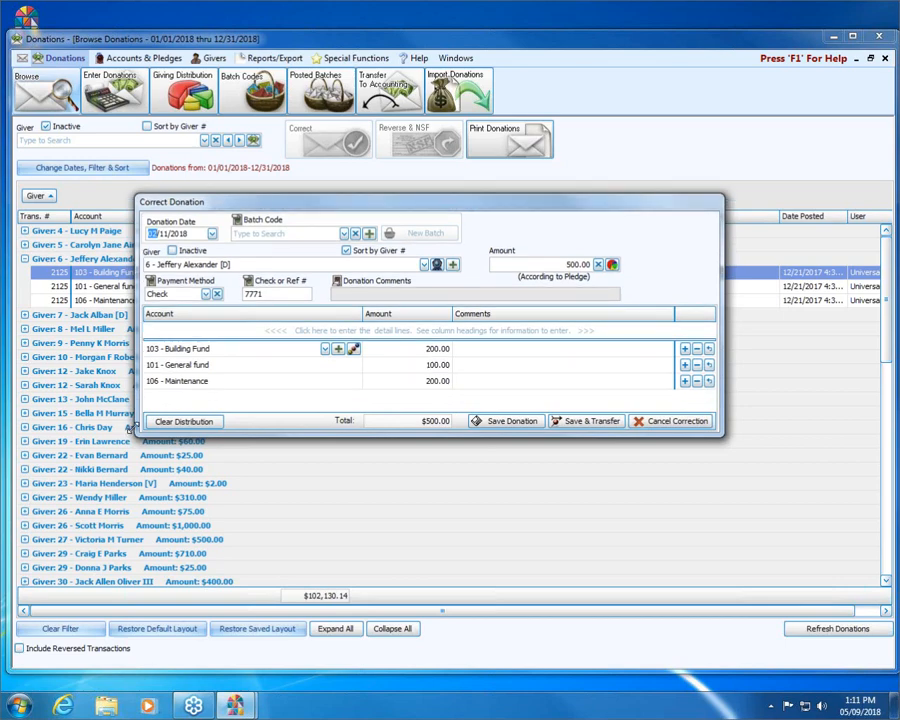
left_click_drag(135, 436, 116, 453)
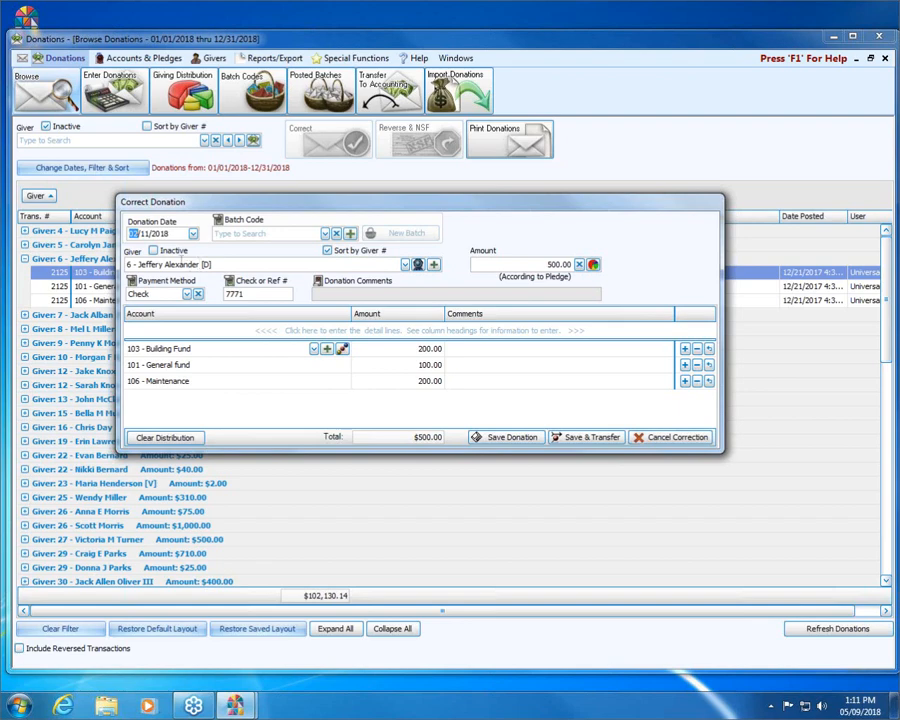
Look through the giver choices for the donation being corrected and reselect the same giver.
left_click(405, 264)
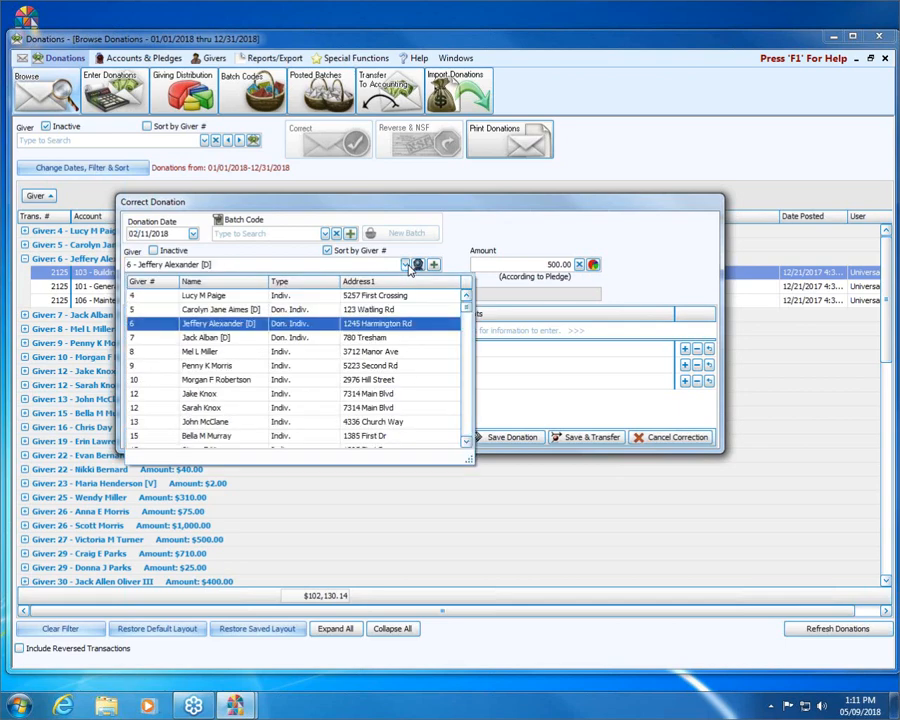
left_click(466, 441)
left_click(466, 441)
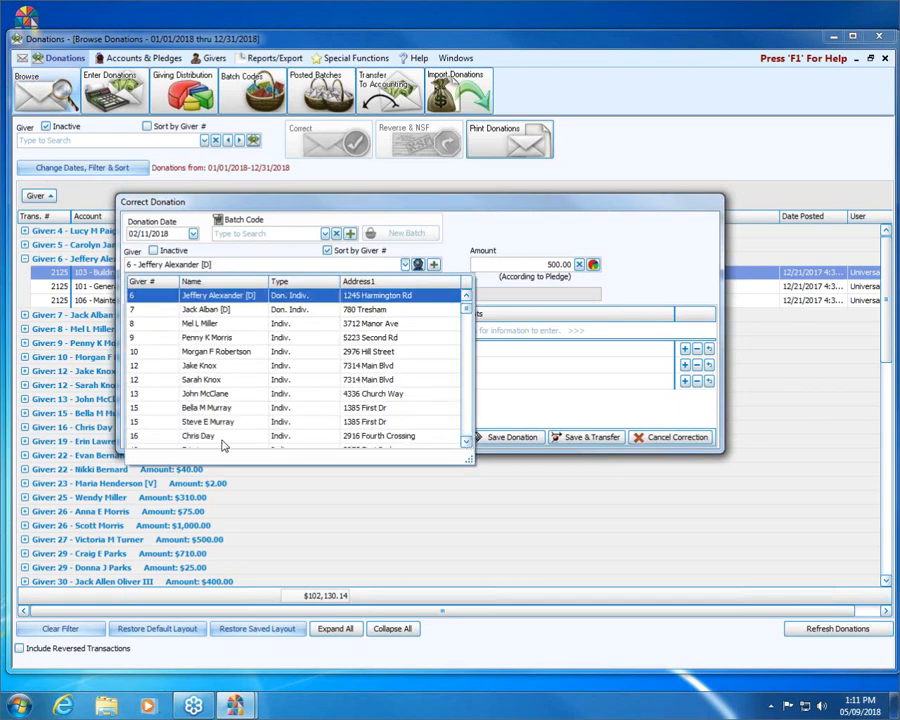
left_click(228, 296)
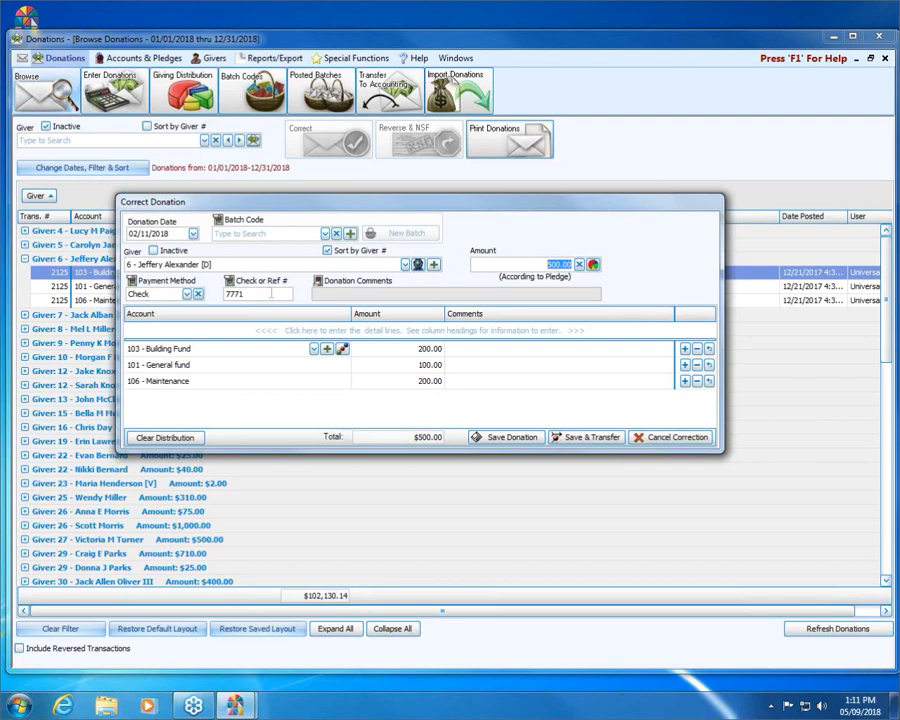
Enable the donation comments for entry and set the 103 - Building Fund line amount to 100.00.
left_click(316, 281)
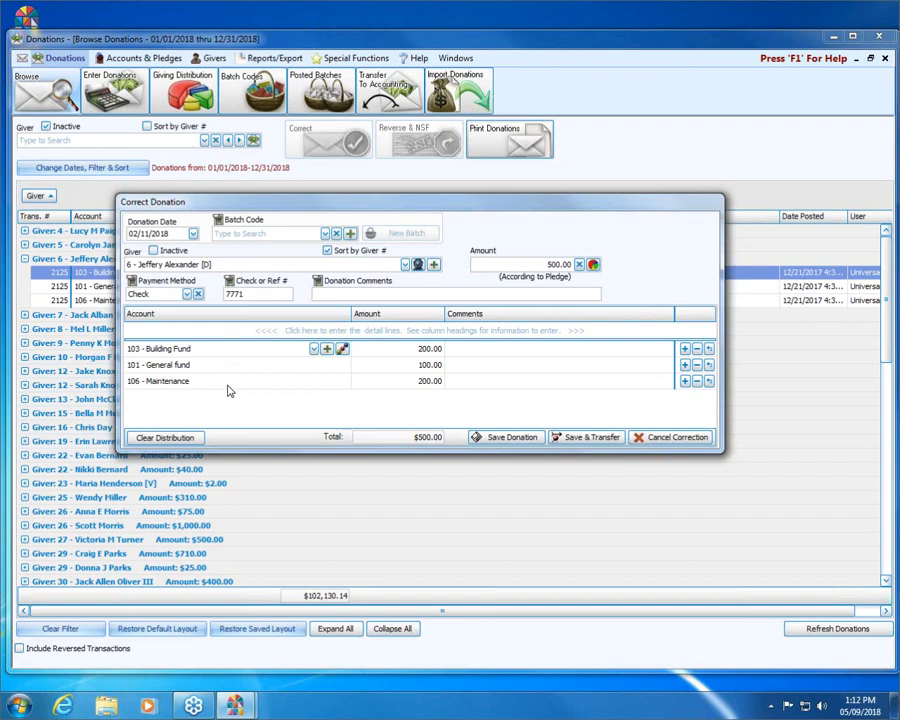
left_click(410, 350)
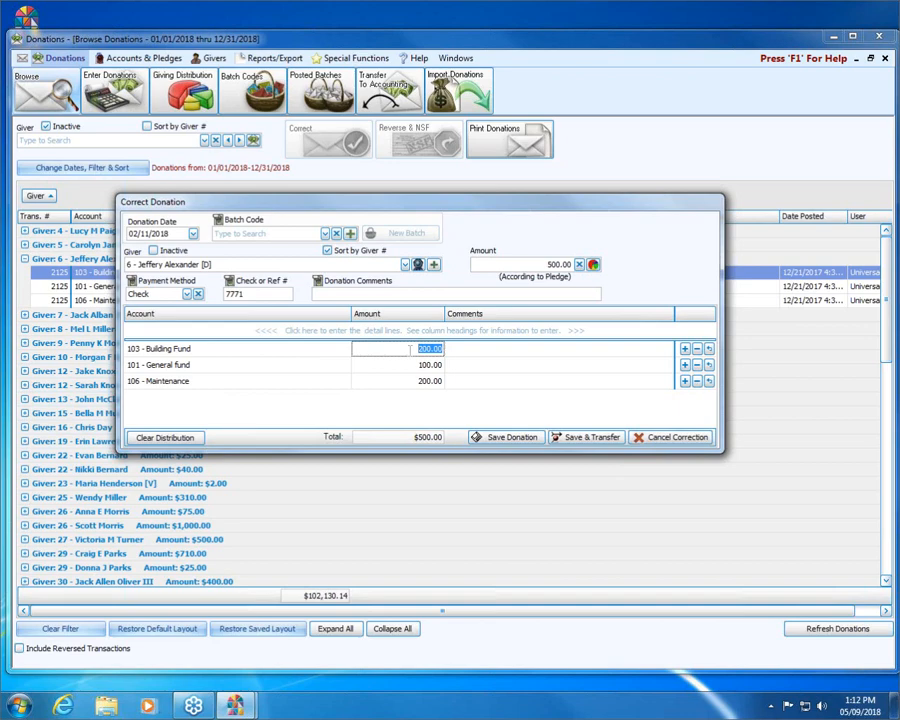
type("100.00")
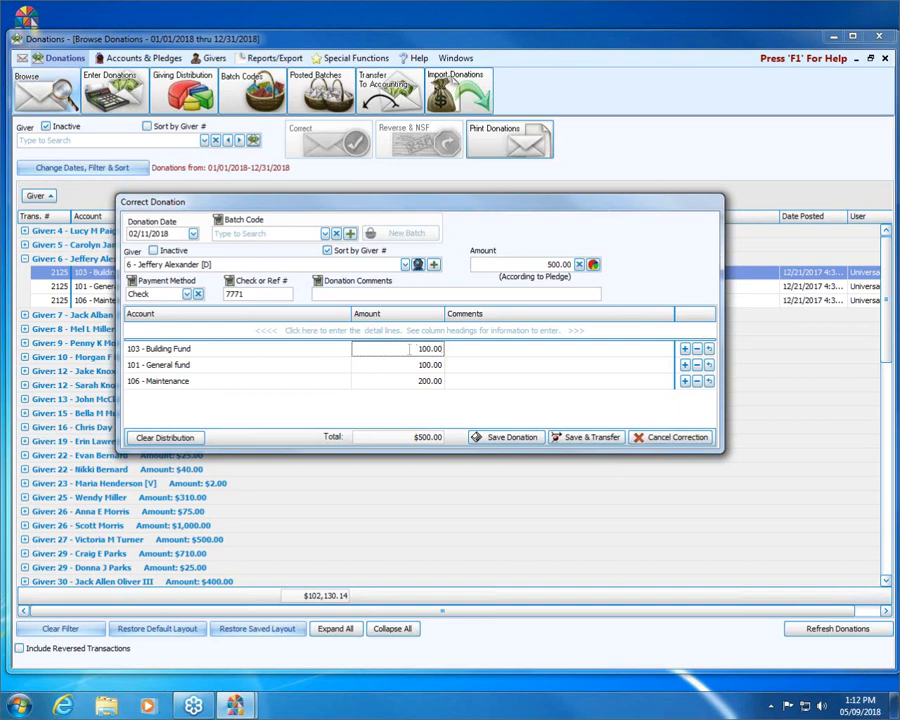
Add a 102 - Missions line for 100.00 to the donation and save the correction.
left_click(685, 350)
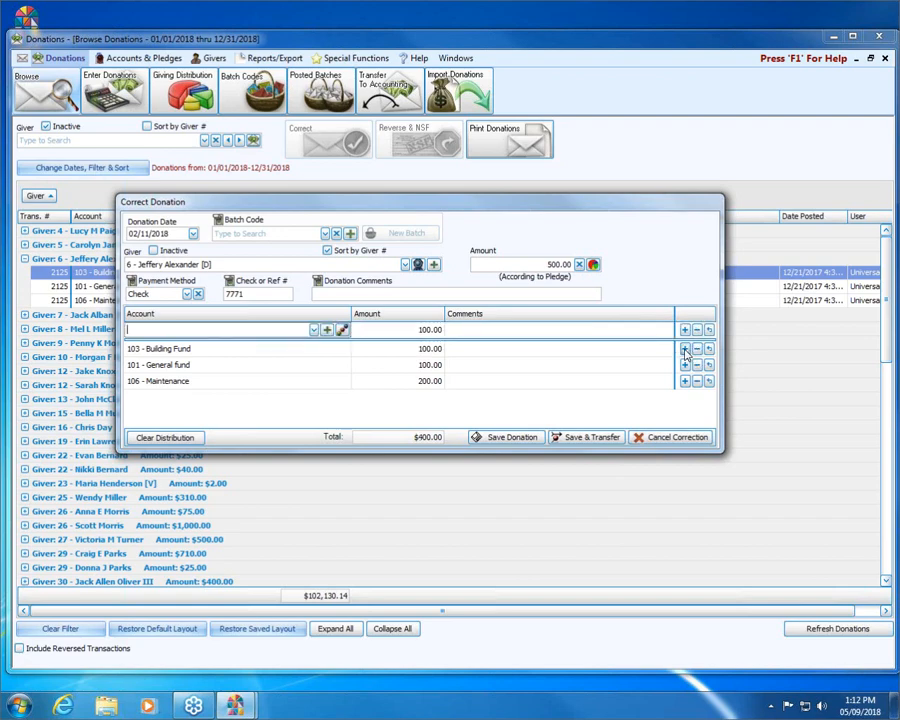
type("mis")
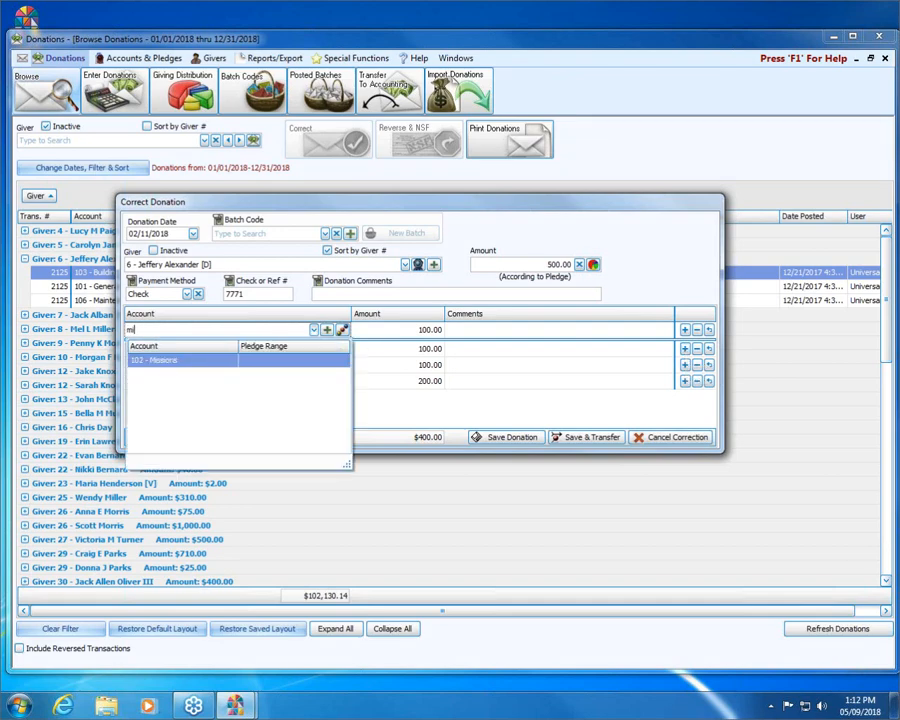
left_click(207, 361)
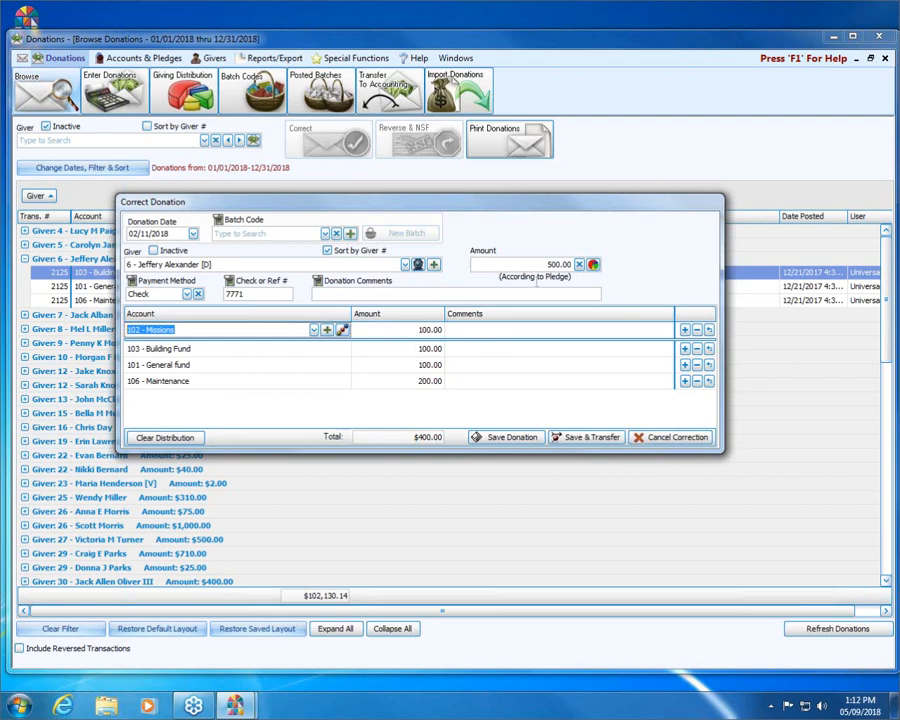
left_click(429, 332)
left_click(560, 331)
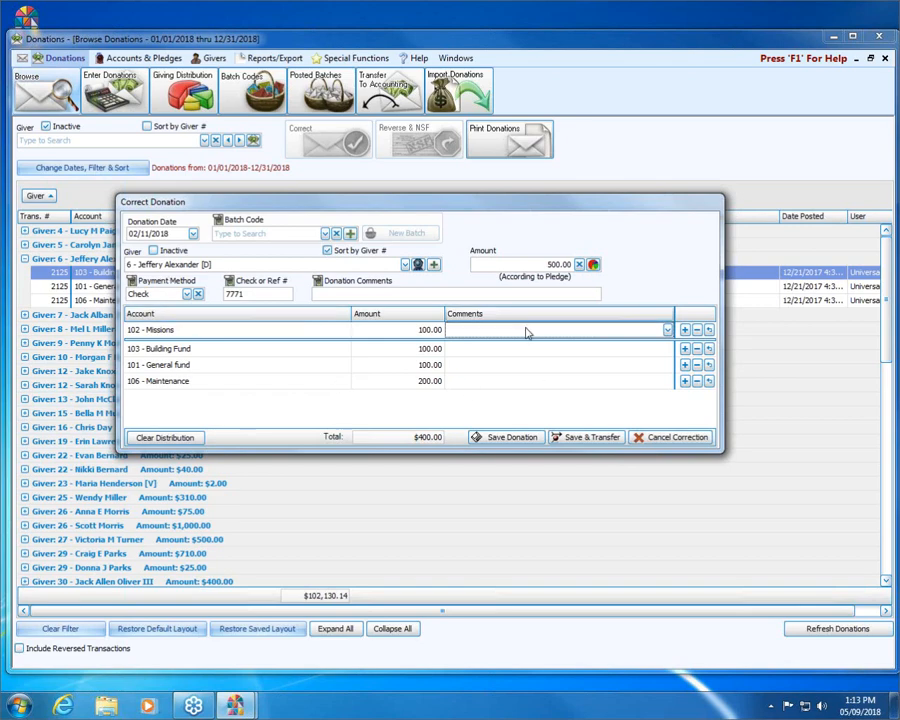
left_click(511, 438)
left_click(511, 438)
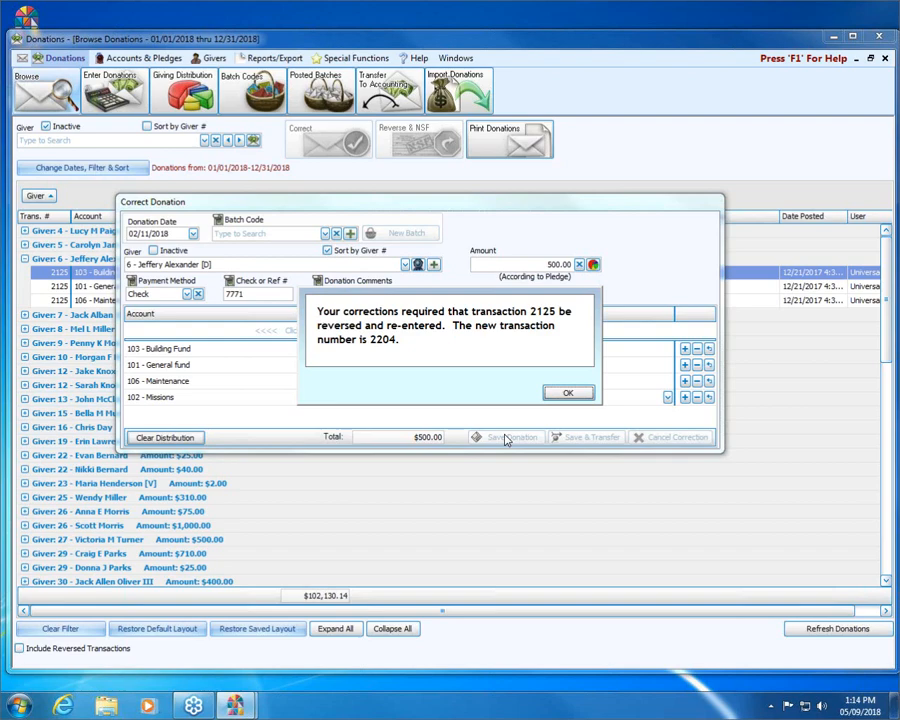
left_click(568, 392)
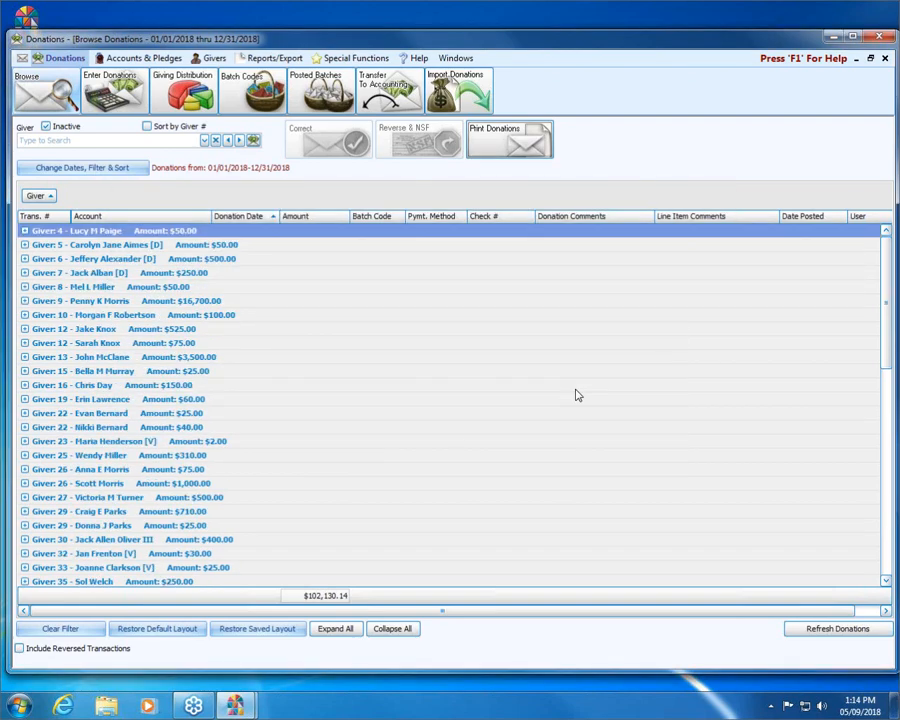
Expand the corrected $500.00 giver, include reversed transactions, and inspect the reversing and re-entered Building Fund lines.
left_click(24, 258)
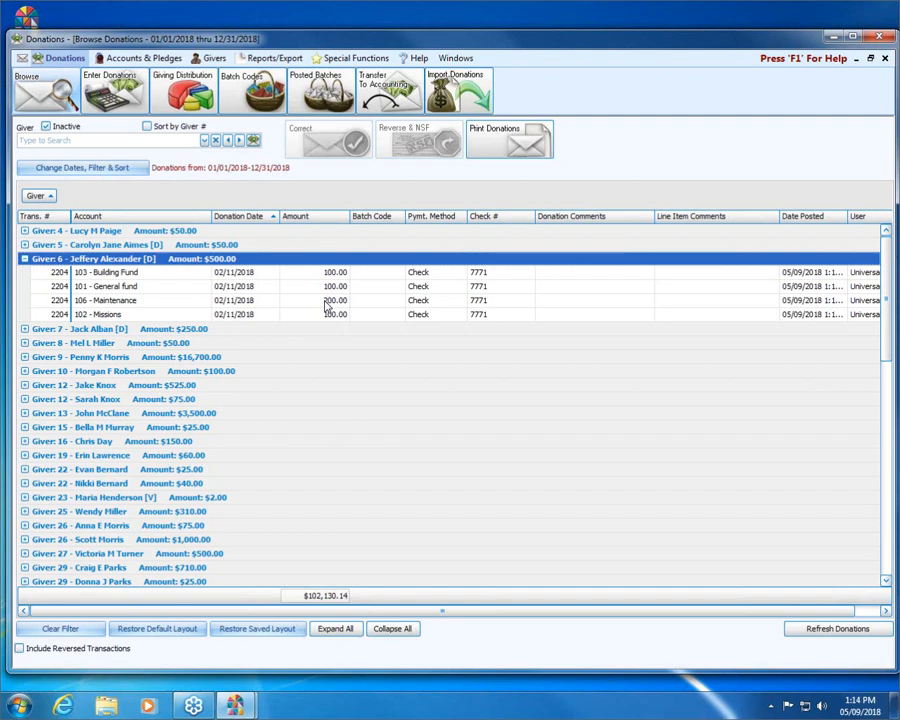
left_click(19, 649)
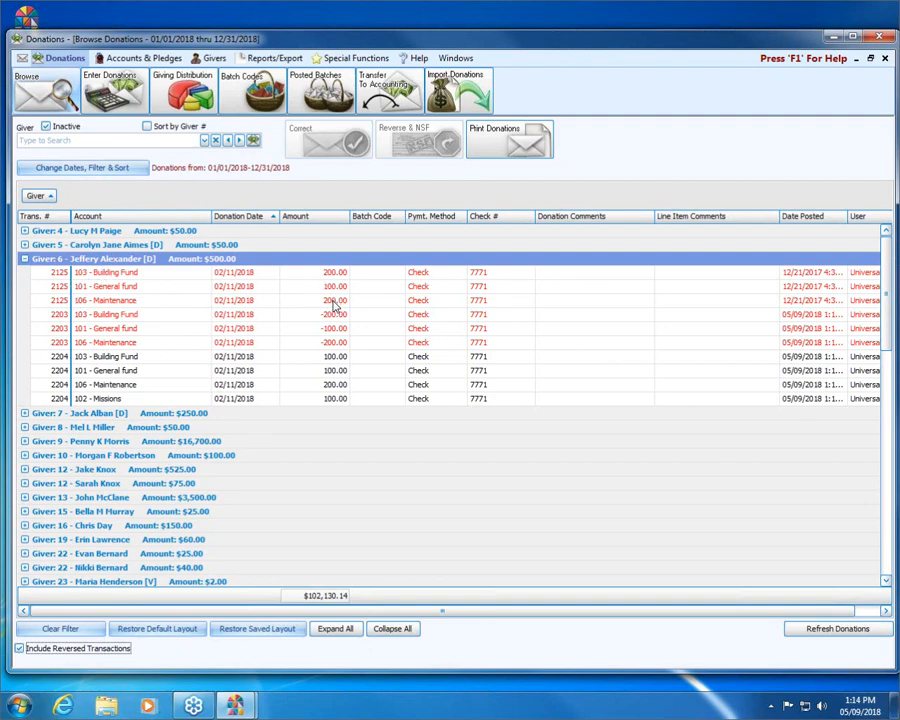
left_click(62, 316)
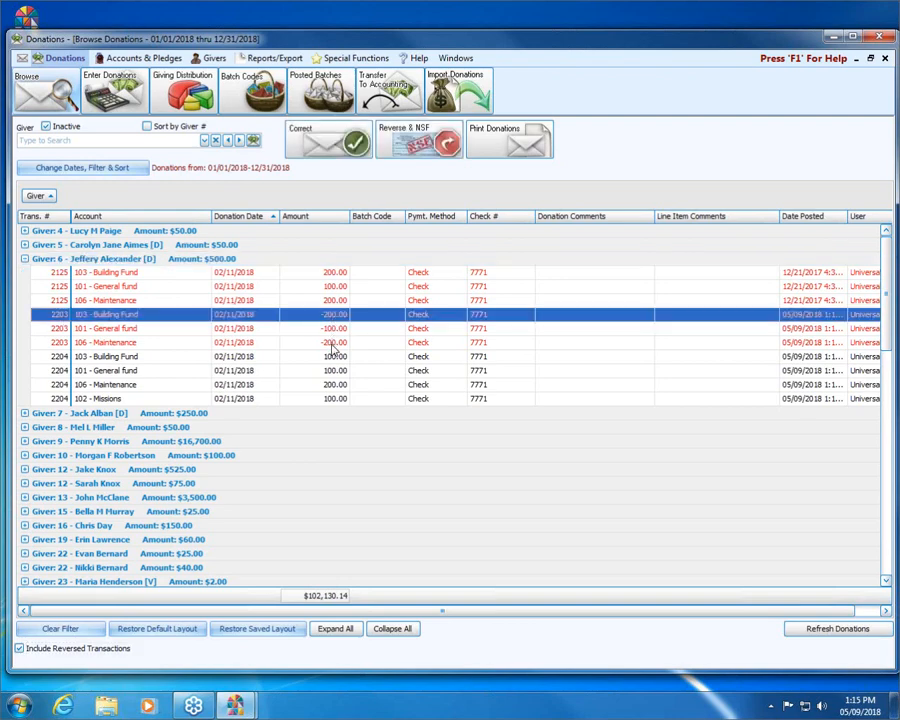
left_click(92, 357)
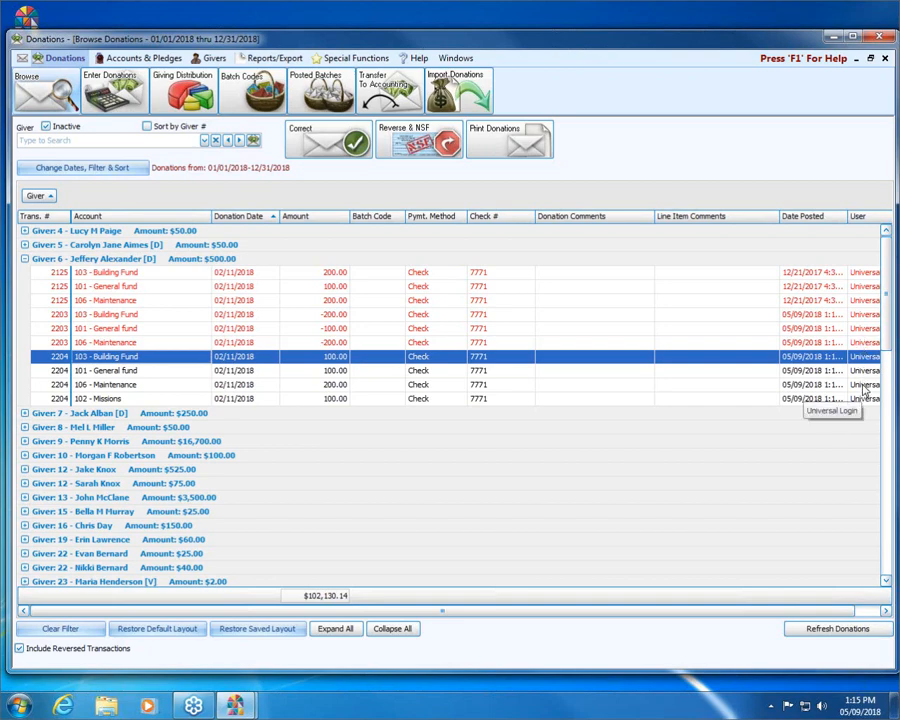
Collapse the corrected giver, expand the $250.00 giver, and start reversing the 01/28/2018 Hand Bells donation.
left_click(25, 259)
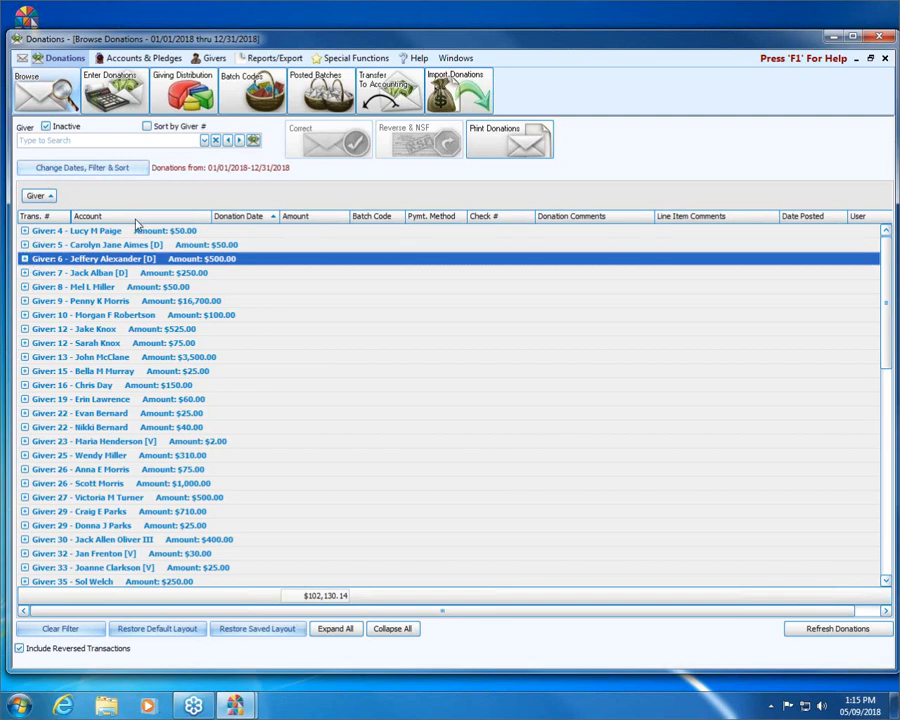
left_click(25, 273)
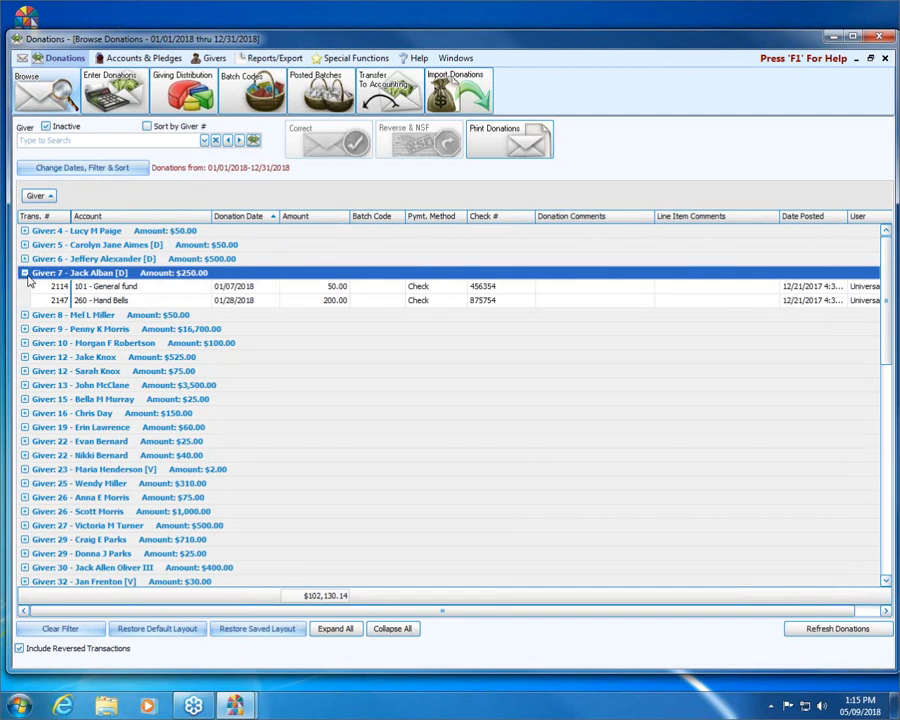
left_click(242, 301)
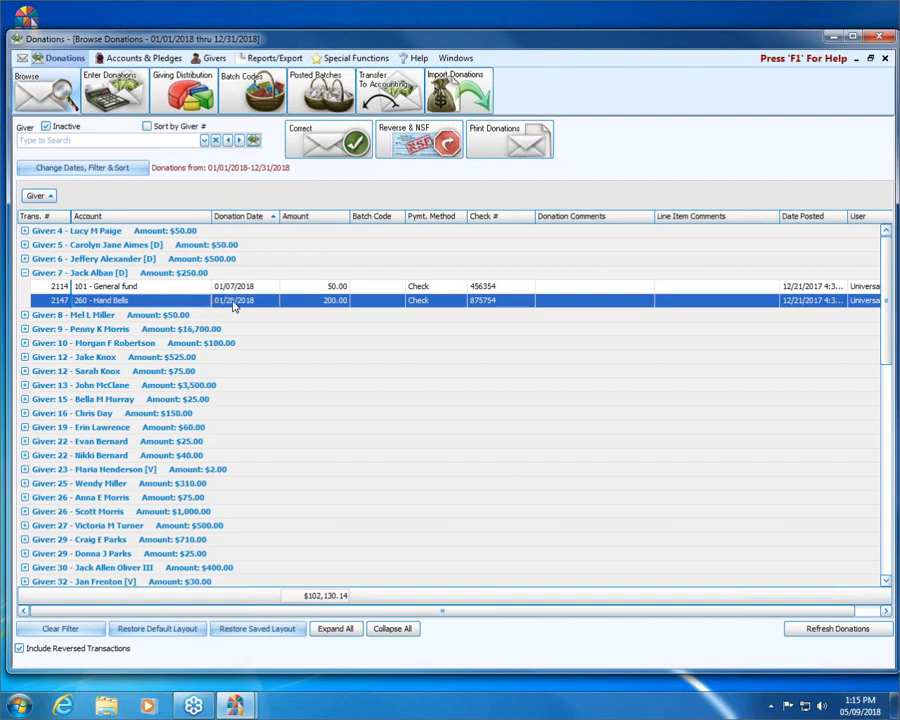
left_click(410, 140)
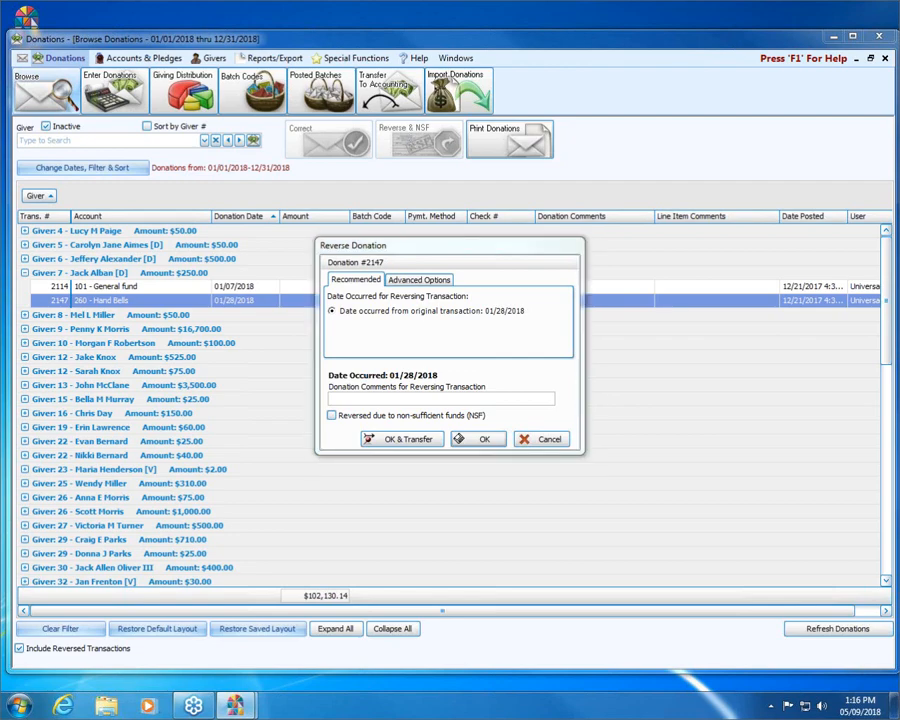
Compare the recommended and advanced date options for the reversing transaction, and return to the recommended option.
left_click_drag(330, 415, 488, 414)
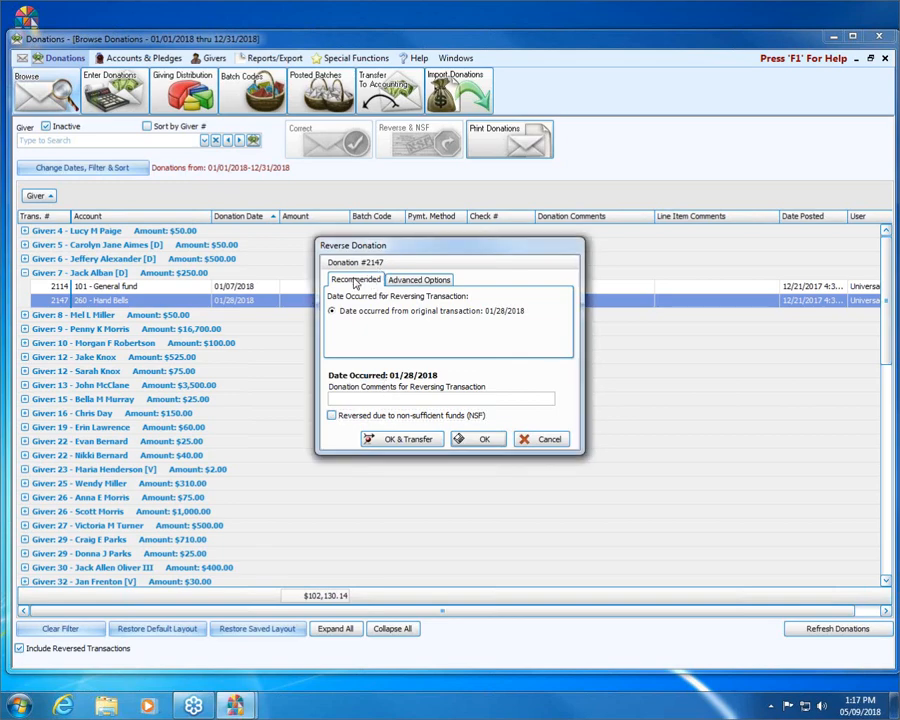
left_click(442, 281)
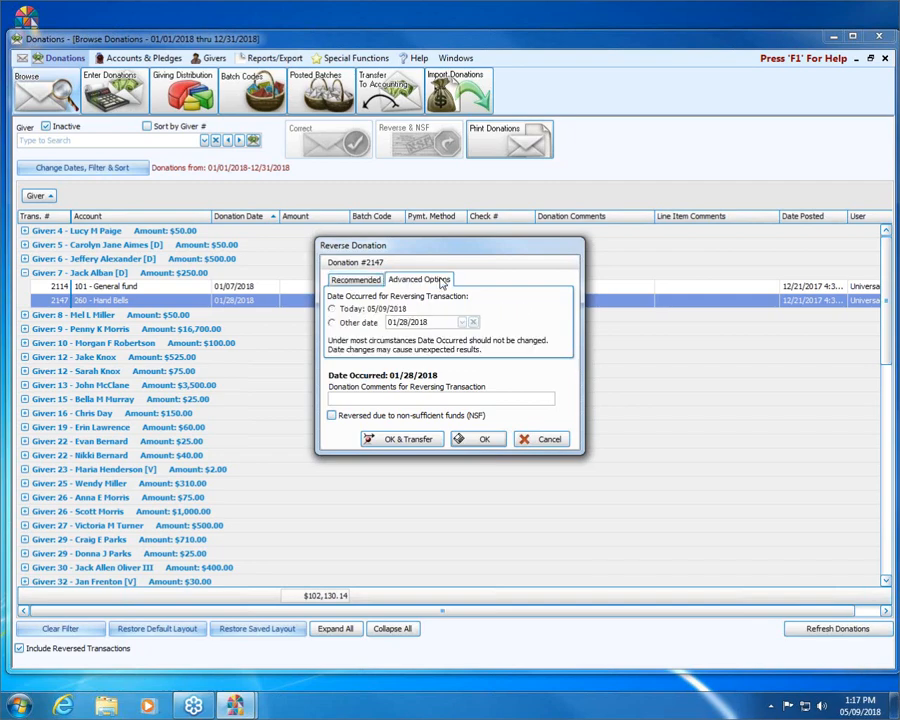
left_click(334, 280)
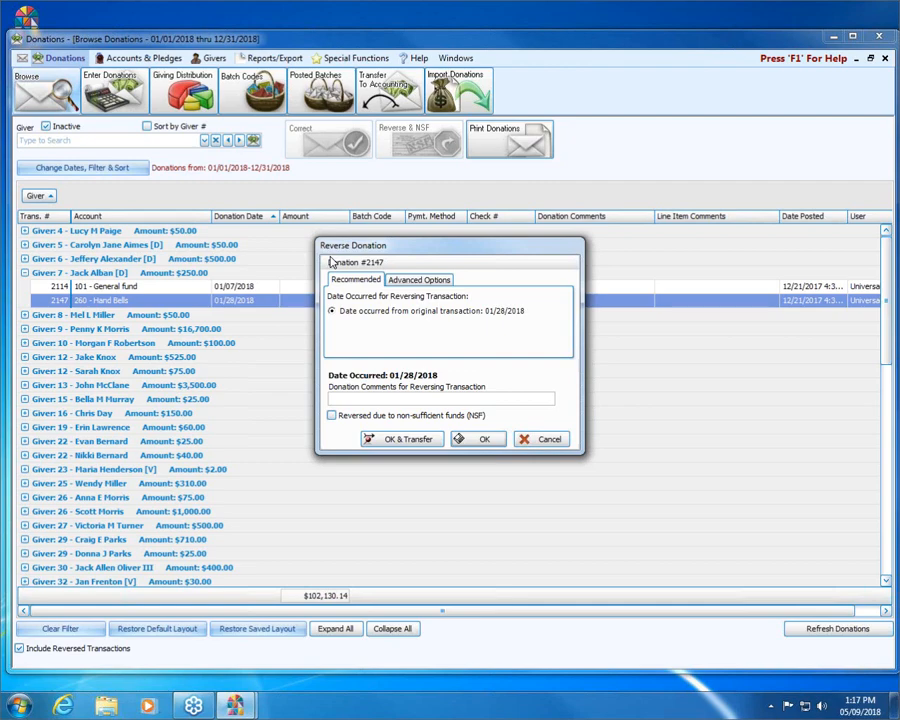
left_click(446, 281)
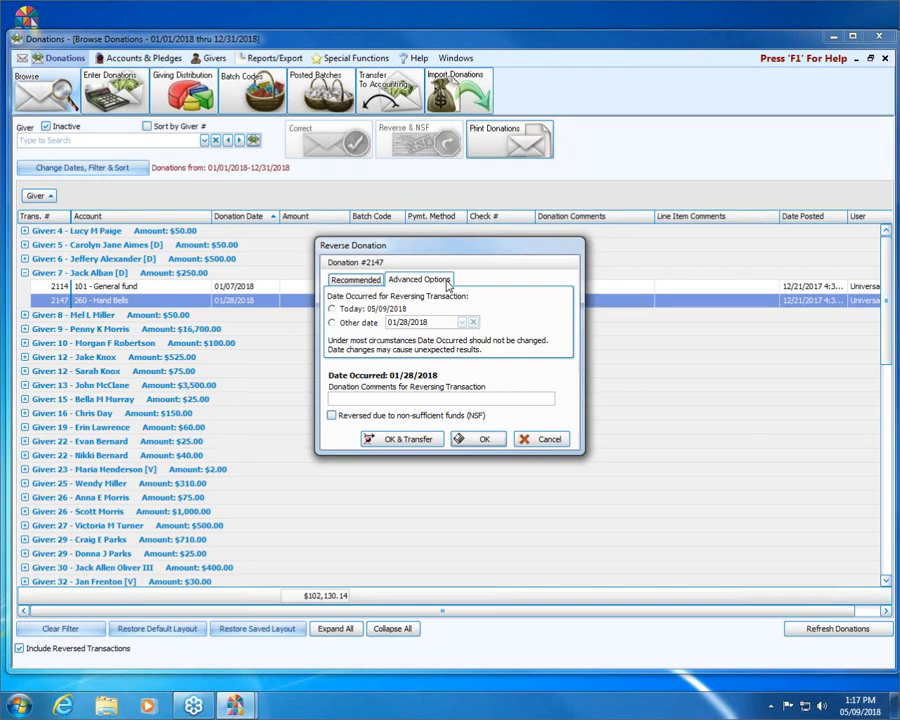
left_click(370, 284)
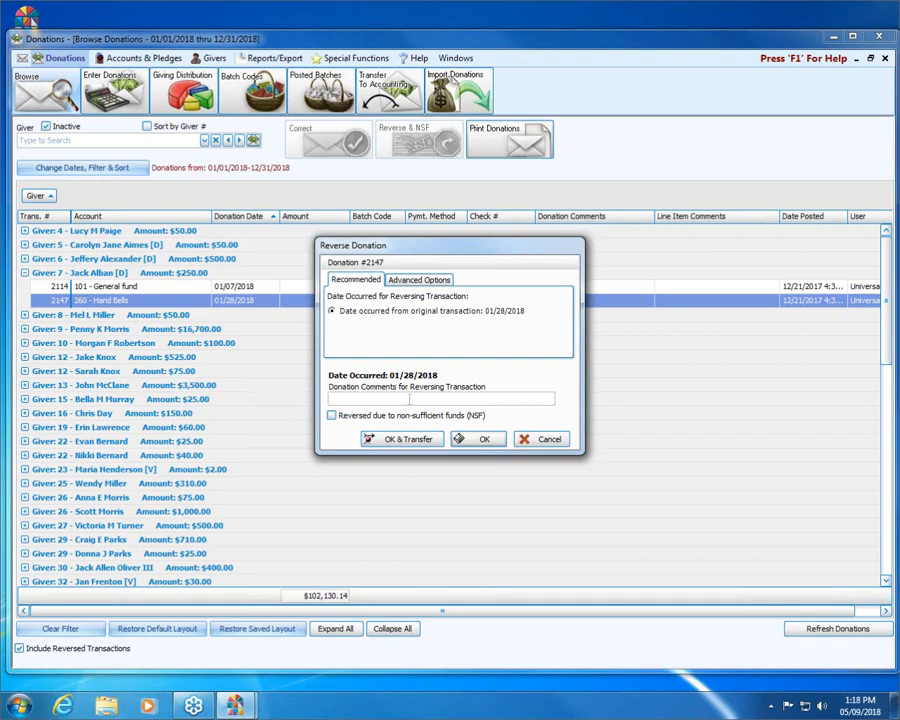
Permanently reverse the 01/28/2018 Hand Bells donation with the comment "Posted in error.", without transferring it.
left_click(409, 398)
type("Posted in error.")
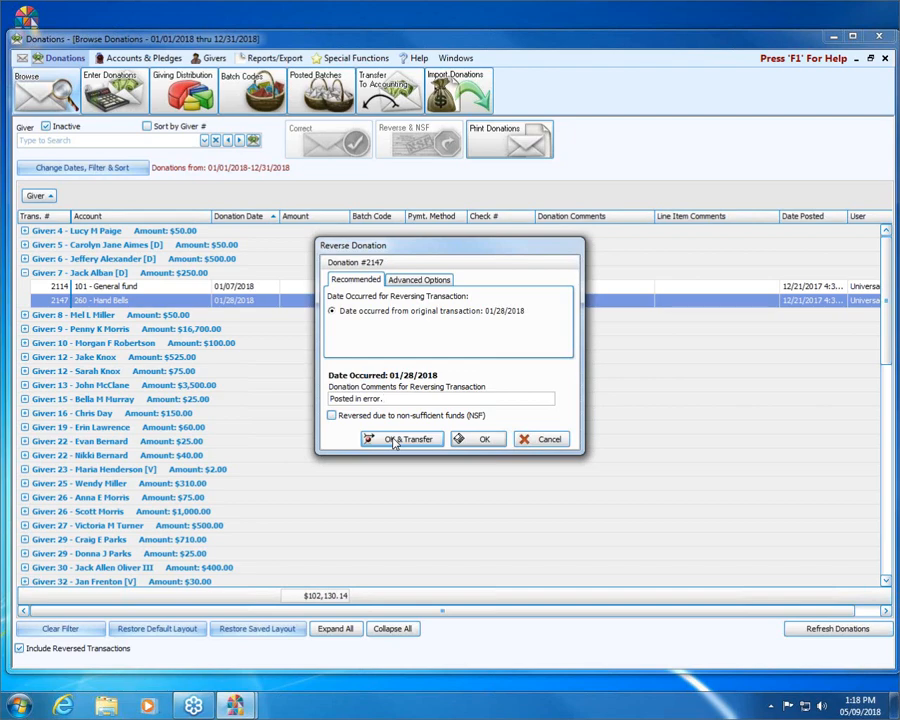
left_click(481, 440)
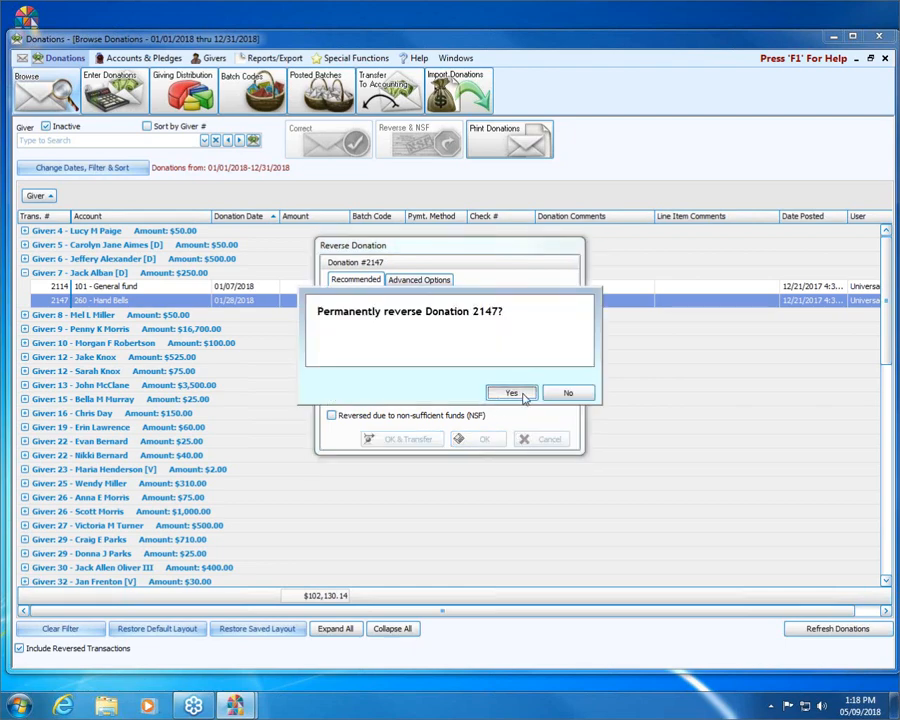
left_click(524, 396)
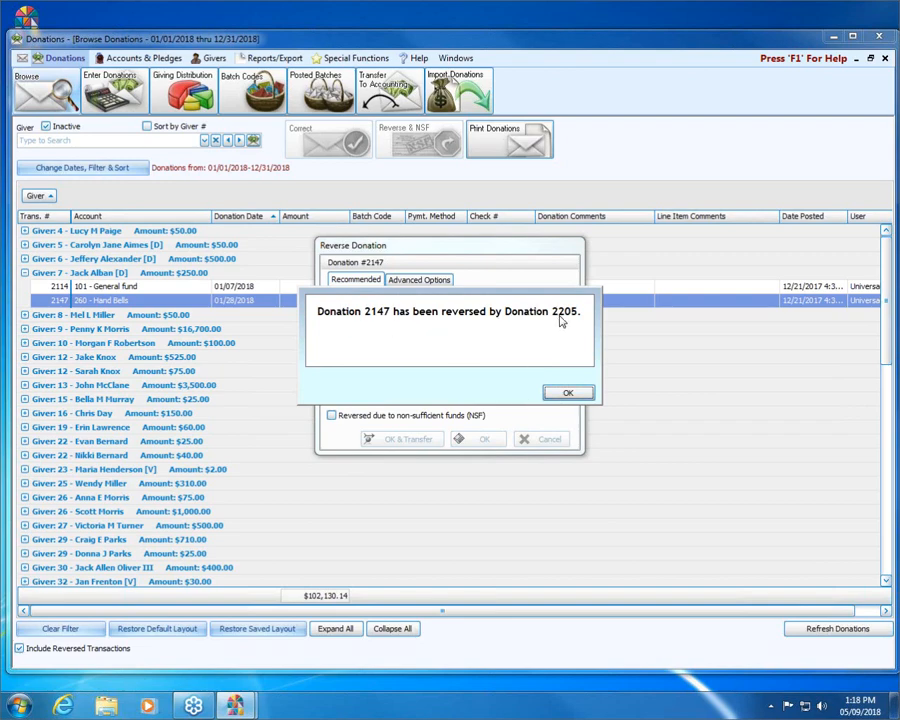
left_click(567, 396)
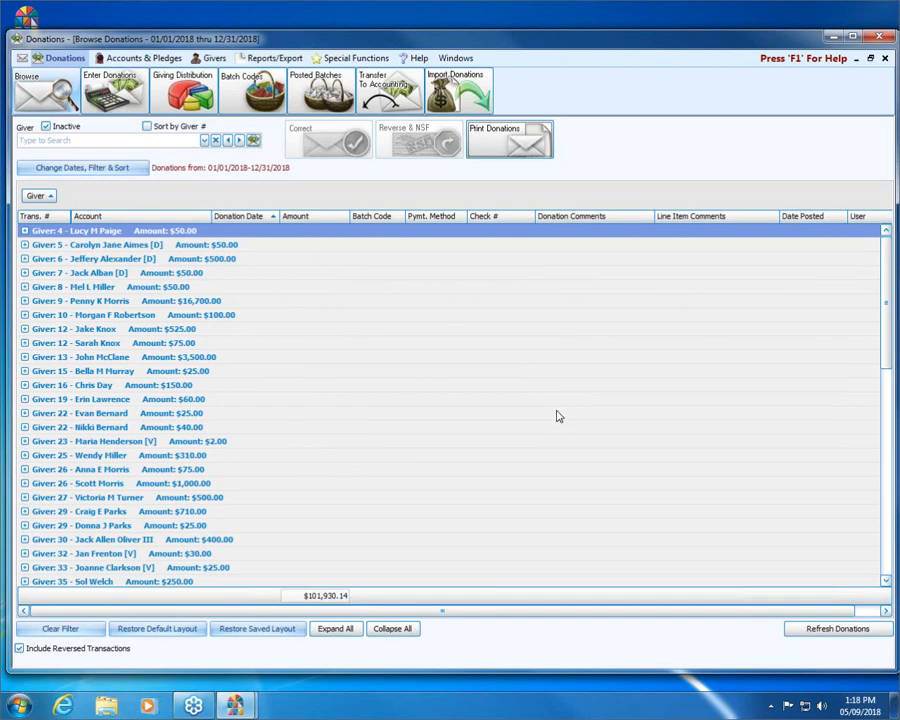
Expand the giver of the reversed Hand Bells donation and inspect the original and reversing lines.
left_click(25, 273)
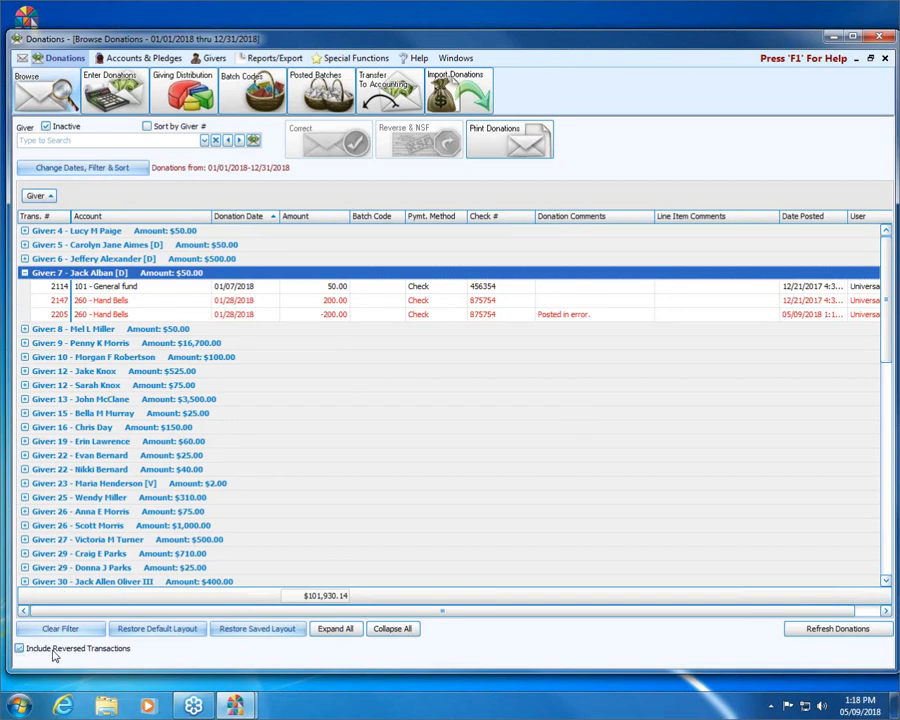
left_click(105, 655)
left_click(340, 300)
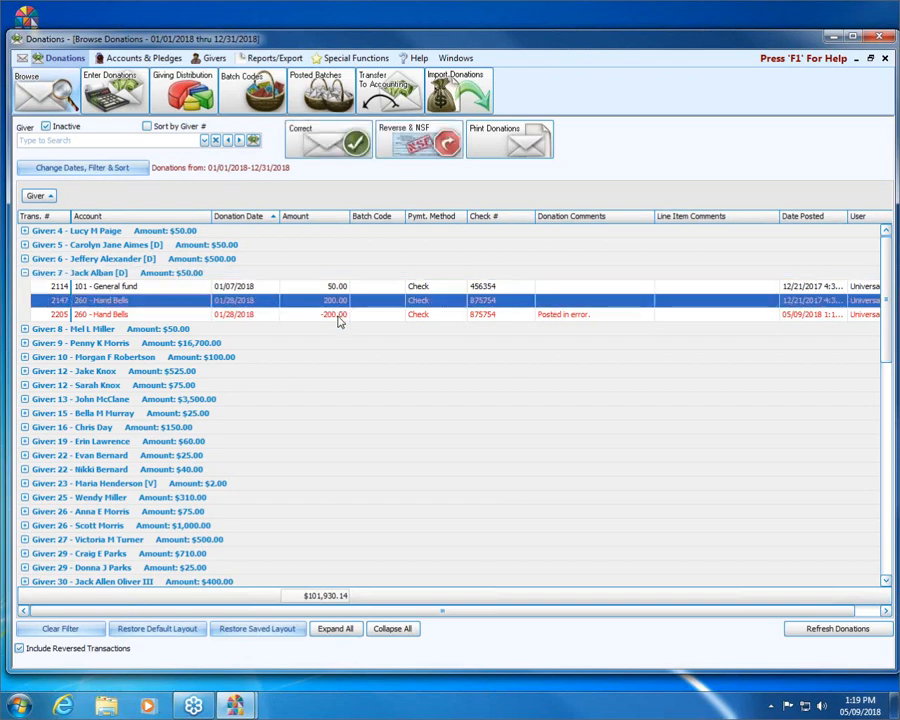
left_click(338, 314)
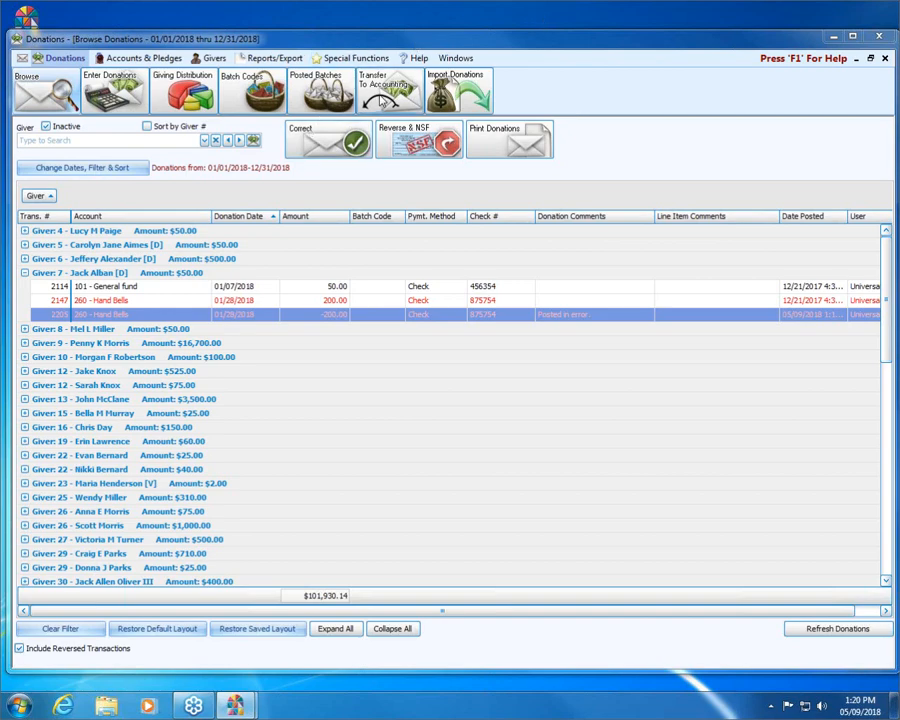
Close the Browse Donations window and open Transfer Donations to Accounting.
left_click(383, 95)
left_click(566, 390)
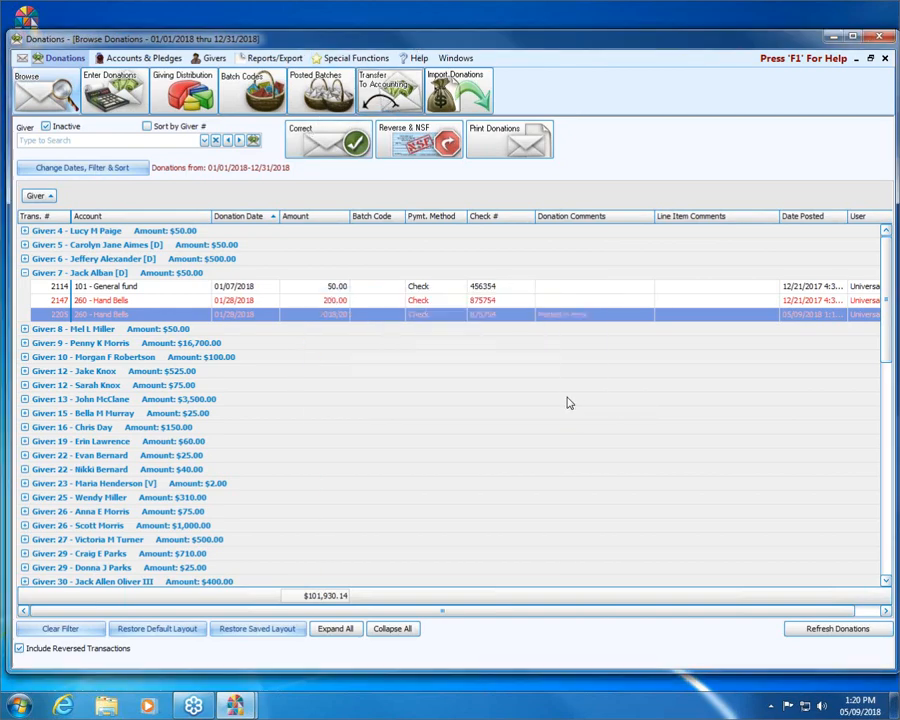
left_click(870, 58)
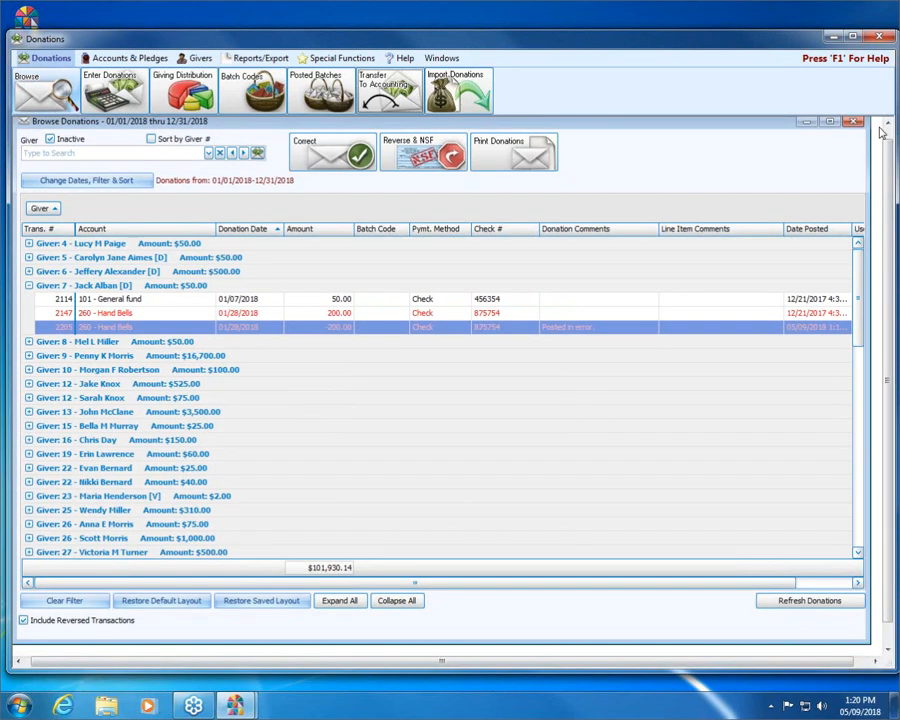
left_click(853, 122)
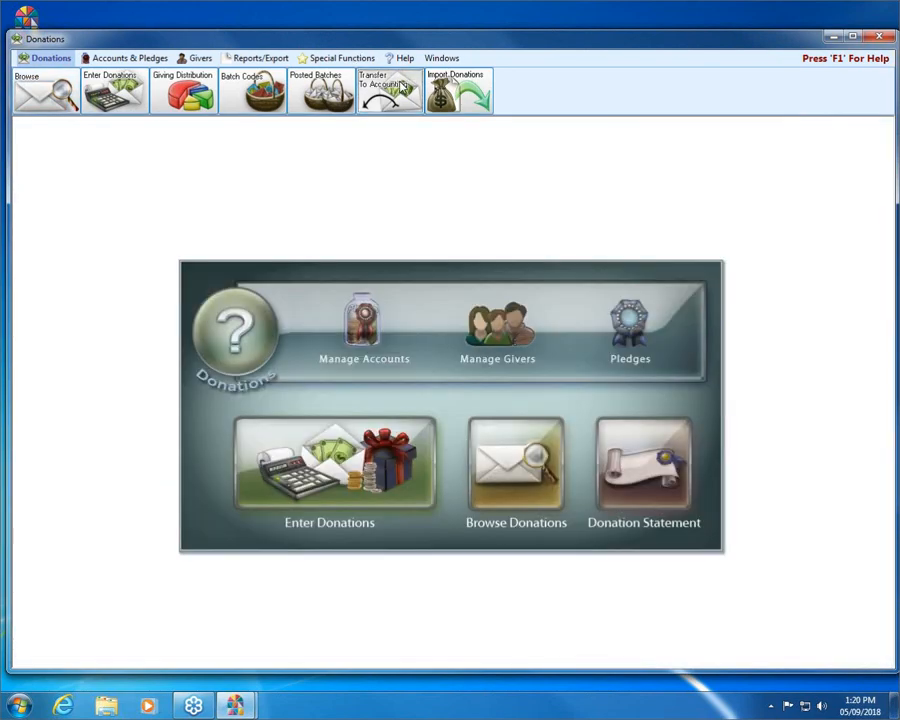
left_click(401, 105)
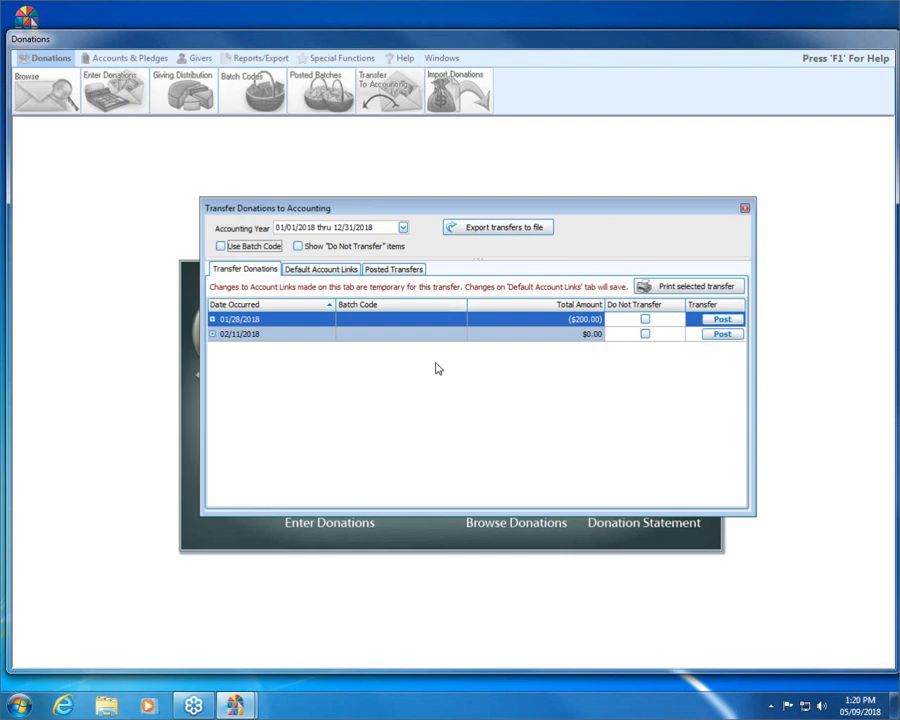
Examine the account lines of the 01/28/2018 and 02/11/2018 transfers, and close the transfer window without posting.
left_click(212, 320)
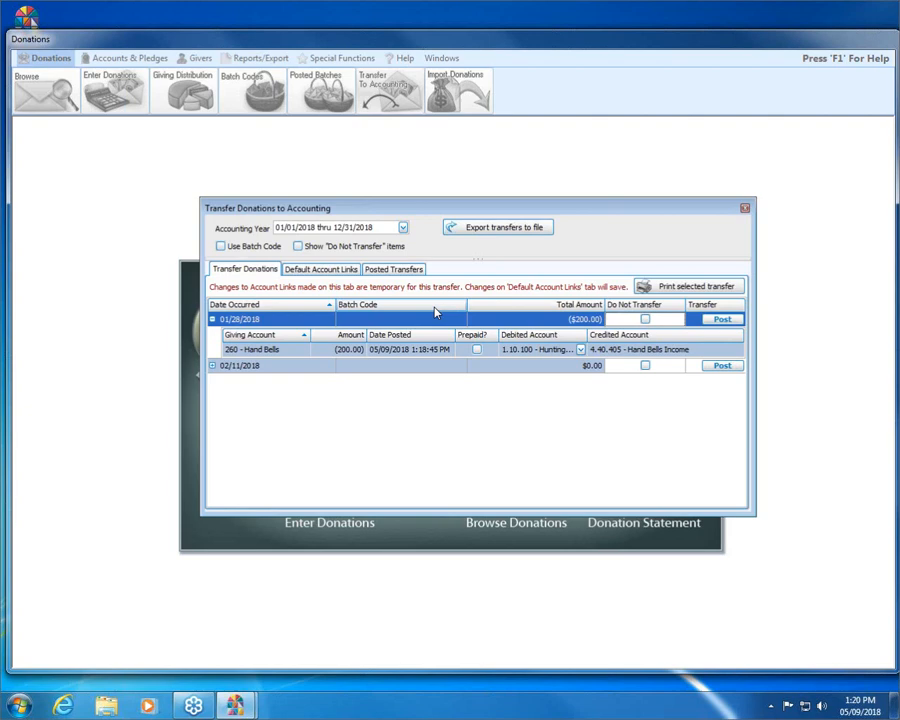
left_click(213, 366)
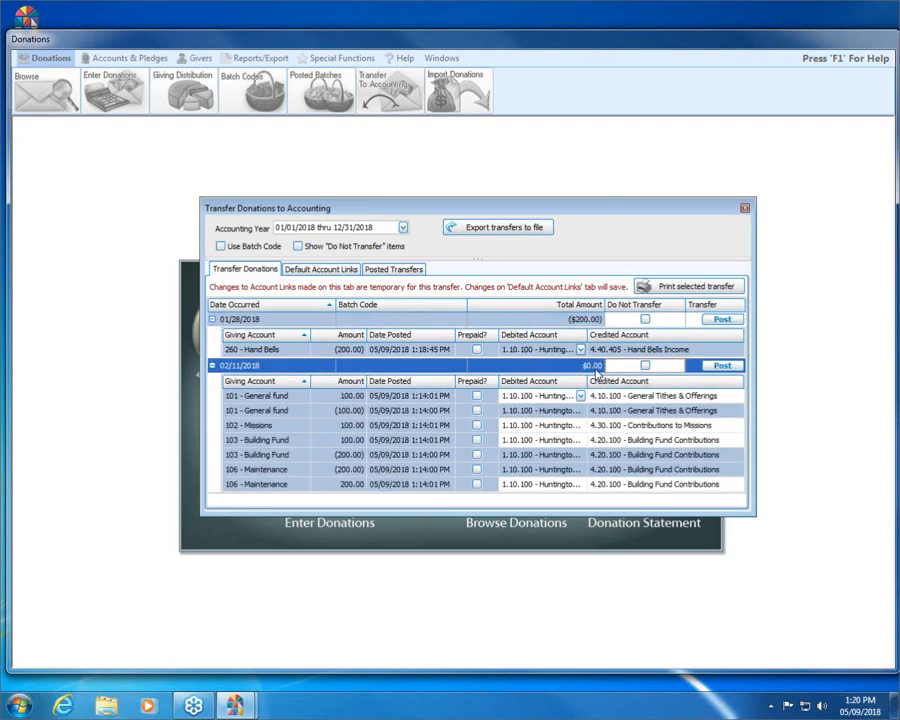
left_click(212, 321)
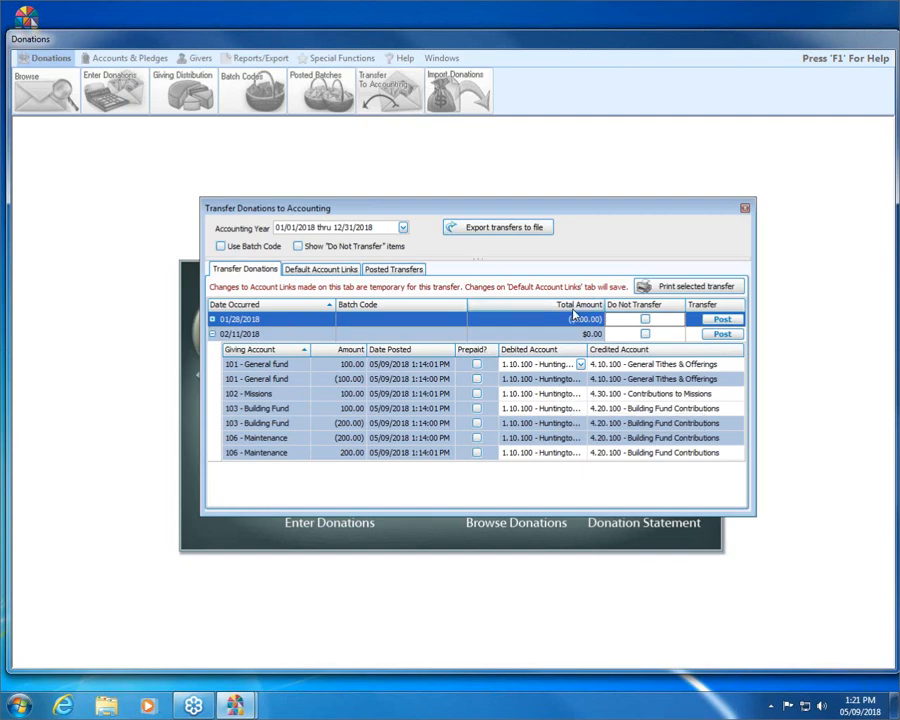
left_click(744, 208)
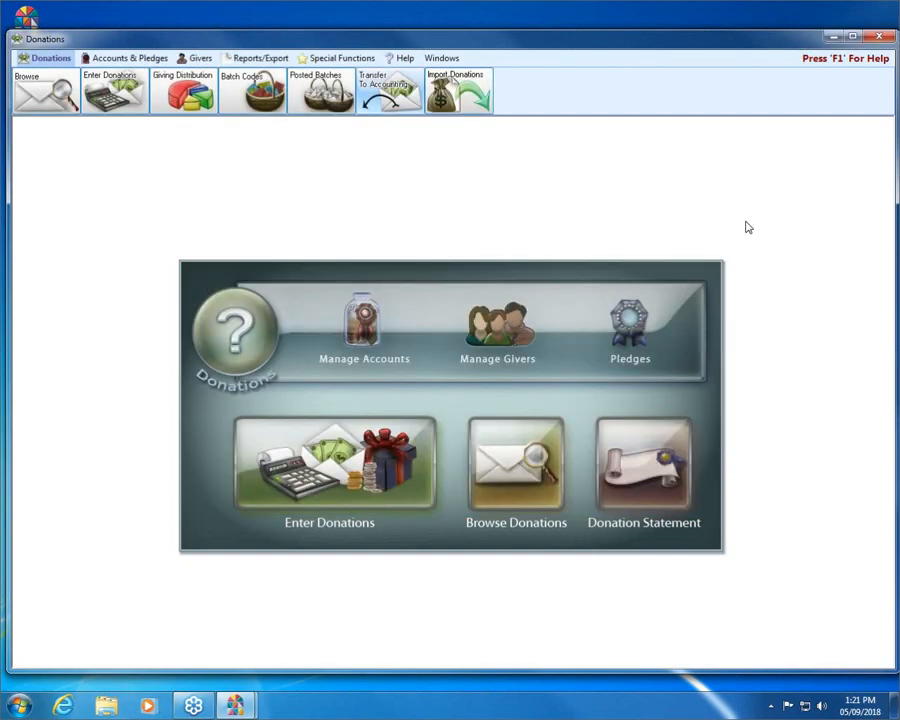